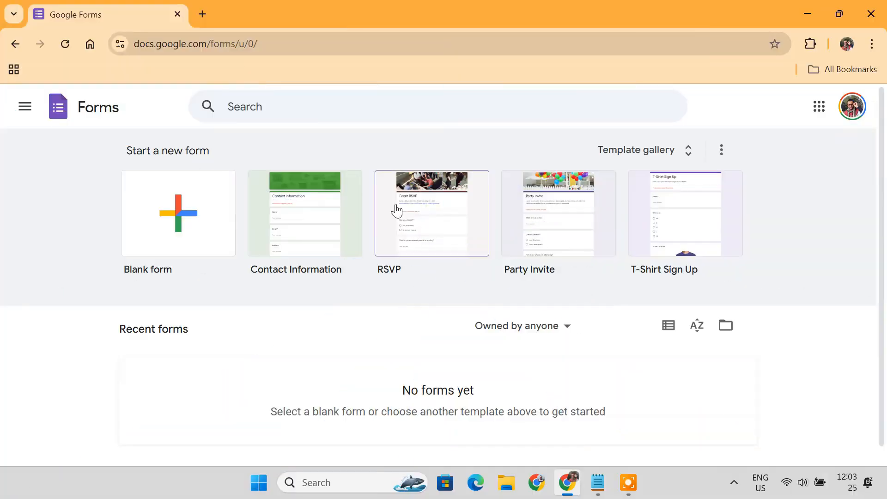
# Load the Google Forms home page at docs.google.com/forms.
pyautogui.click(272, 45)
pyautogui.press('BackSpace')
pyautogui.press('BackSpace')
pyautogui.press('BackSpace')
pyautogui.press('BackSpace')
pyautogui.press('BackSpace')
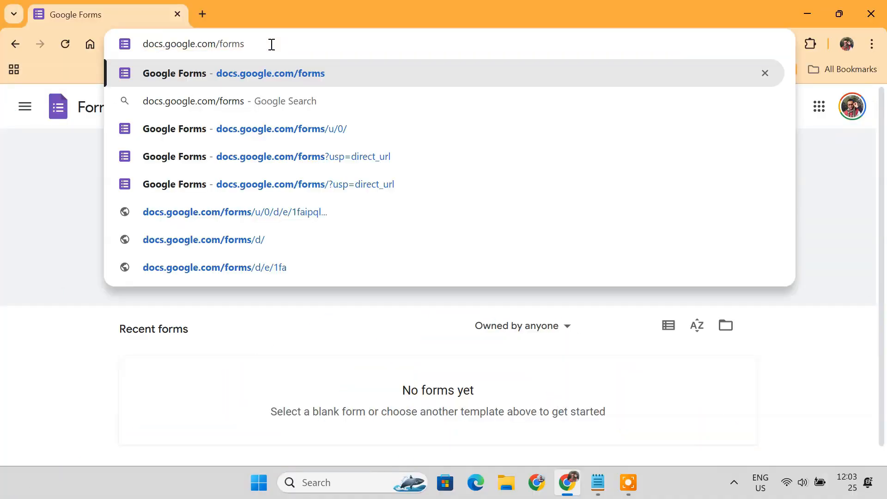
pyautogui.press('Return')
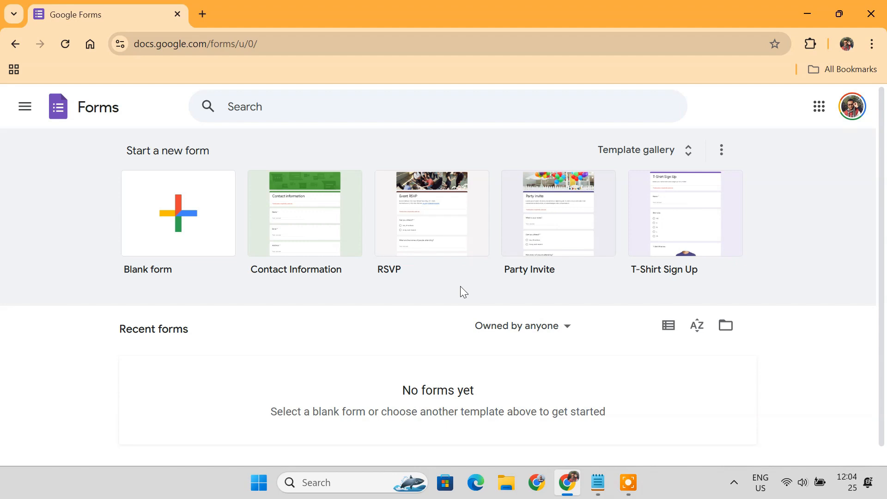
# Create a blank form, dismiss the text styling tip and delete the default untitled question.
pyautogui.click(187, 239)
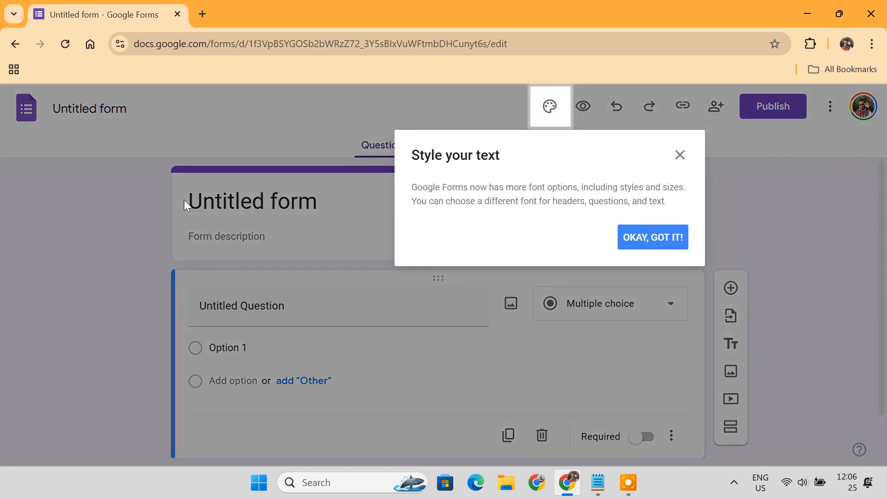
pyautogui.click(664, 243)
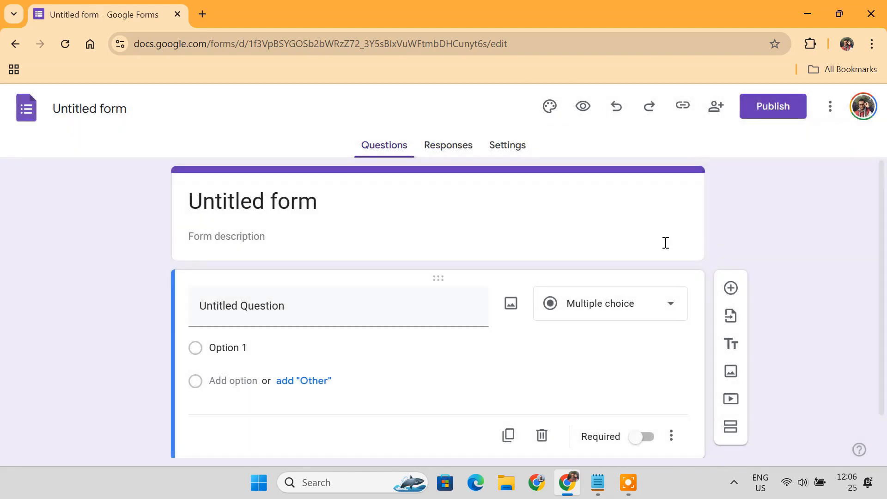
pyautogui.click(544, 436)
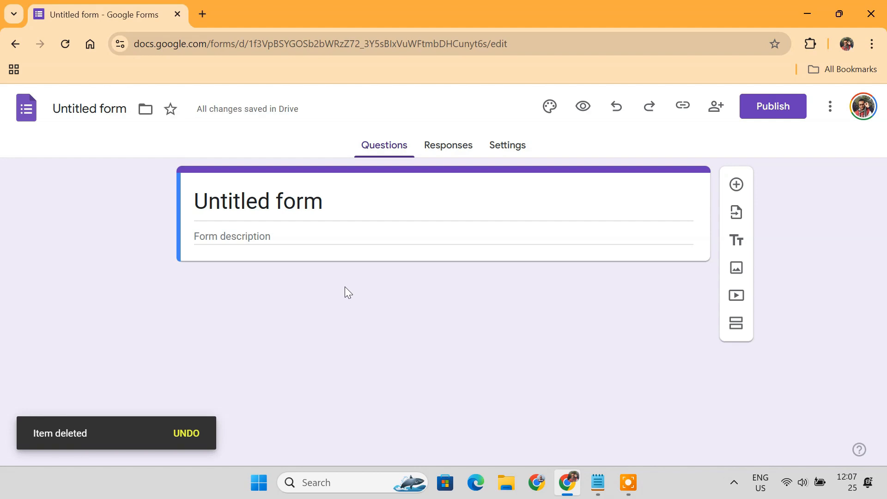
# Title the form "Class Feedback Form" and enter the description "Please provide your honest feedback.".
pyautogui.click(334, 207)
pyautogui.moveTo(350, 206); pyautogui.dragTo(194, 206)
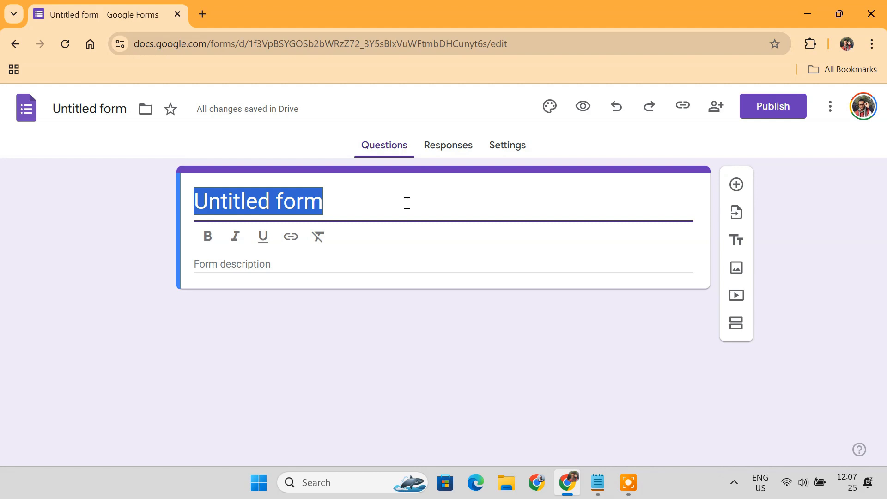
pyautogui.write('Class Feedback Form')
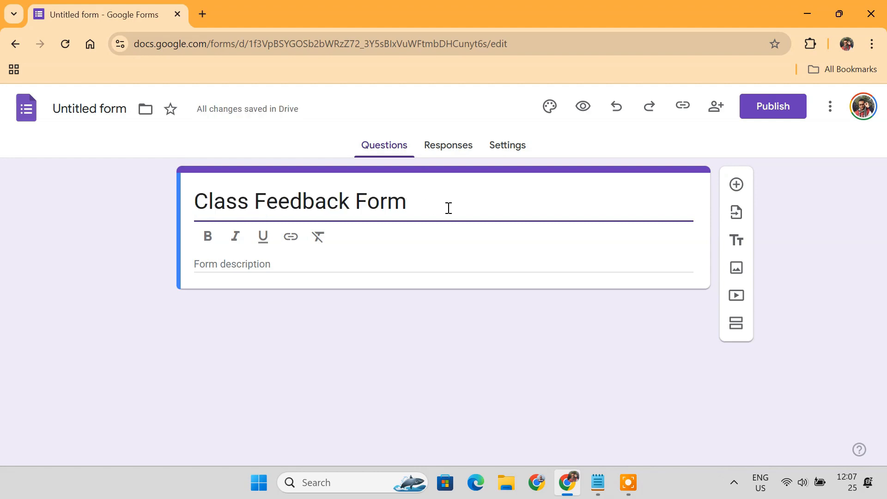
pyautogui.click(286, 265)
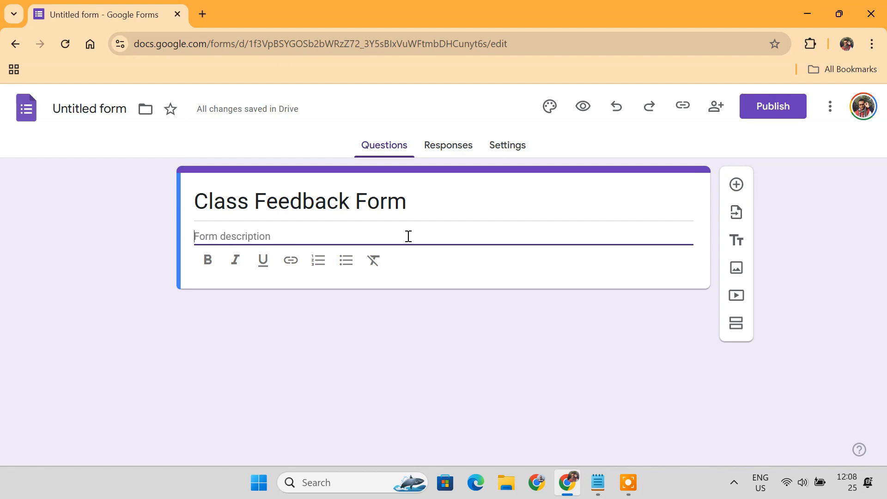
pyautogui.write('Please provide your honest feedback.')
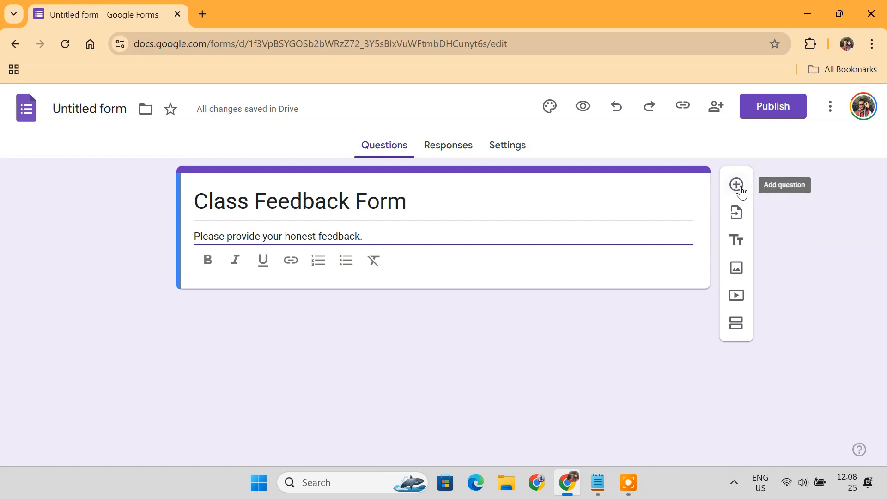
# Add a multiple choice question reading "How satisfied were you with the class content?".
pyautogui.click(736, 185)
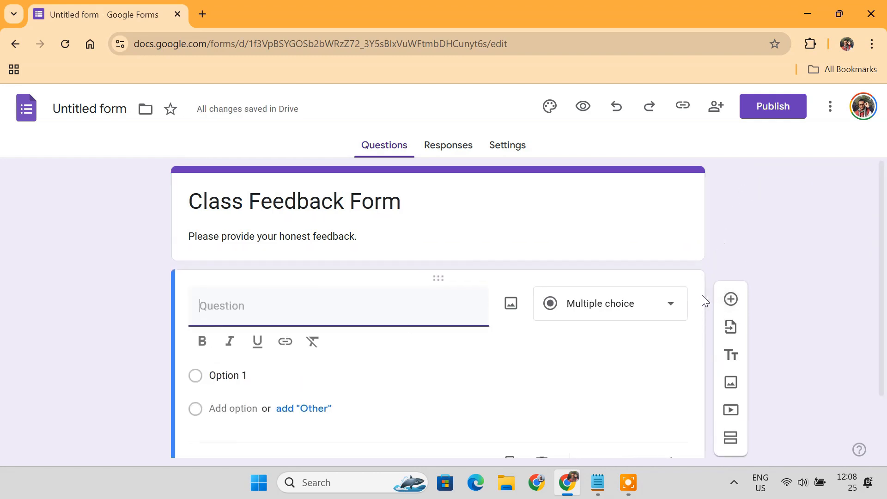
pyautogui.click(669, 307)
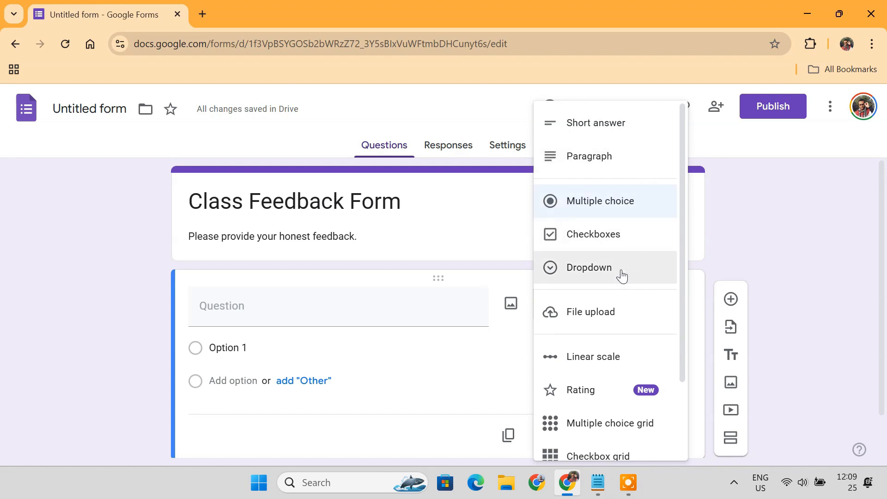
pyautogui.moveTo(681, 292); pyautogui.dragTo(685, 269)
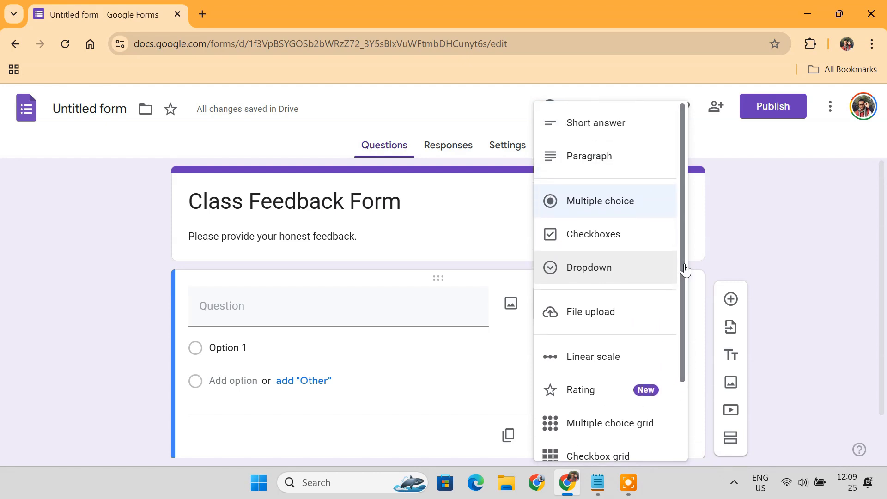
pyautogui.click(600, 211)
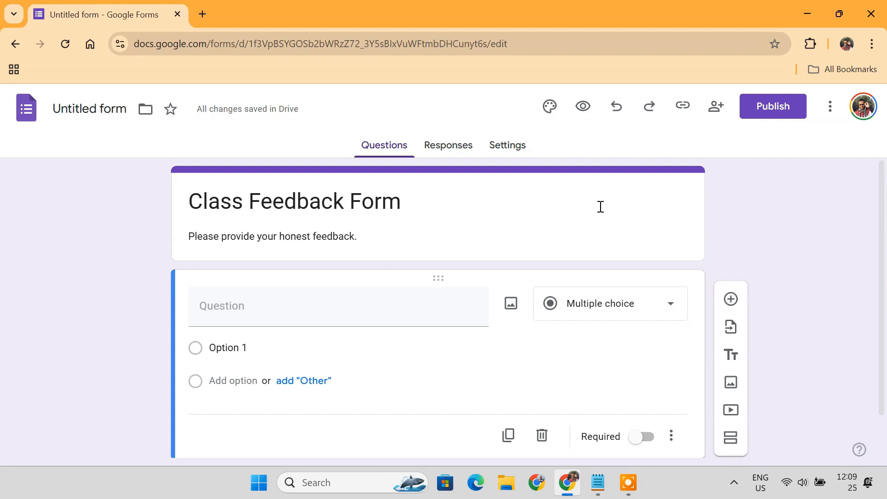
pyautogui.click(278, 312)
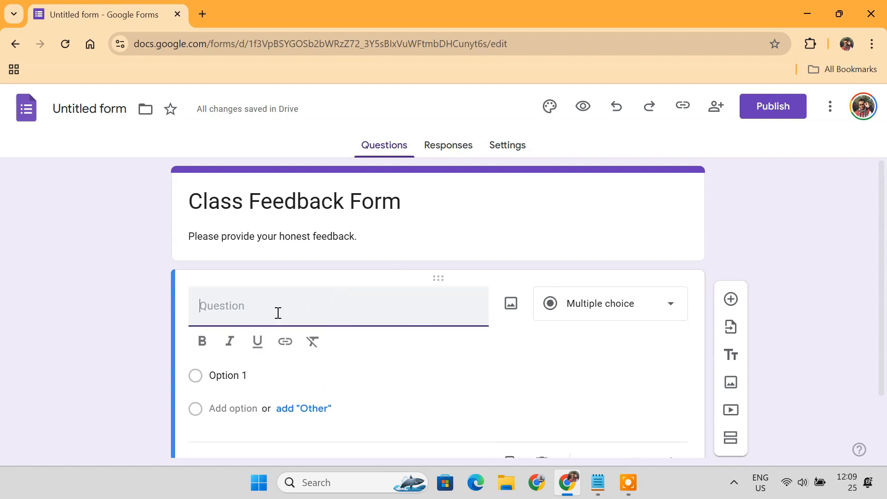
pyautogui.write('How satisfied were you with the class content?')
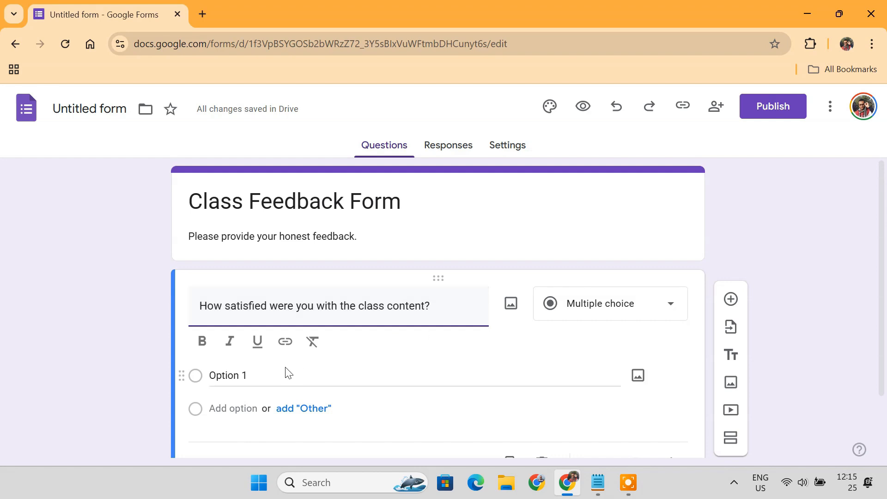
# Enter the class content question's answer options: Very Satisfied, Satisfied, Neutral, Dissatisfied and Very Dissatisfied.
pyautogui.click(247, 375)
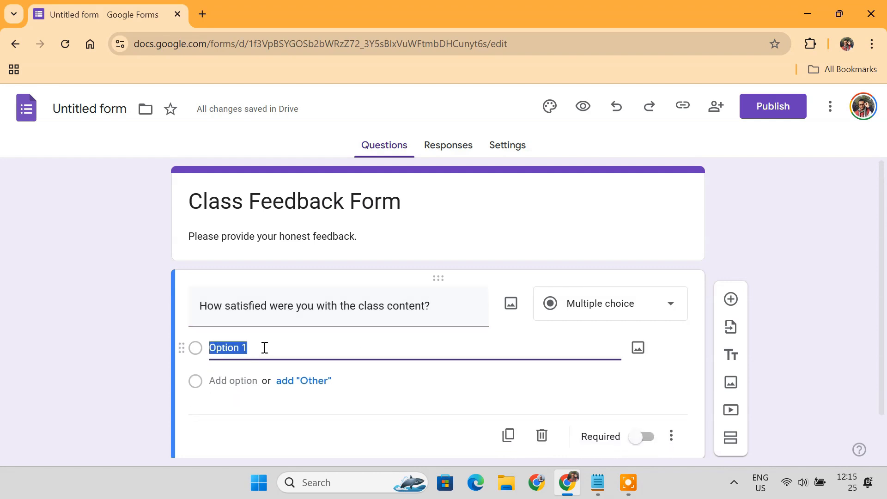
pyautogui.write('Very Satisfied')
pyautogui.click(238, 380)
pyautogui.press('BackSpace')
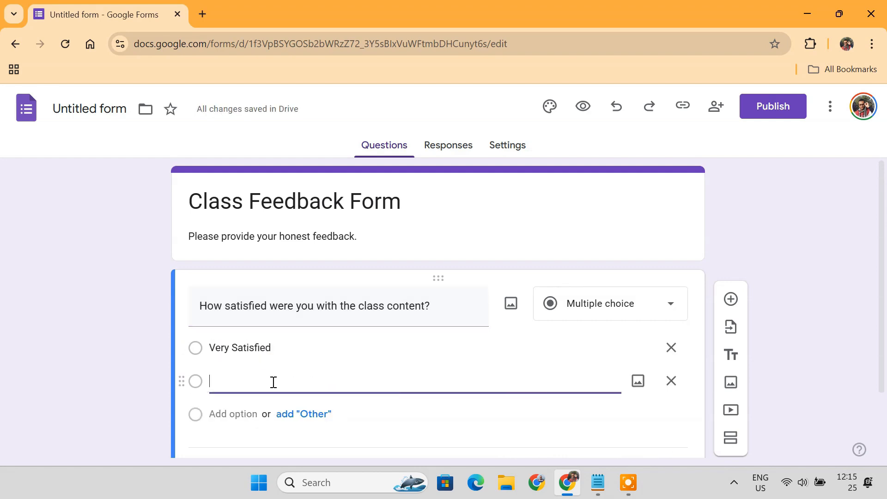
pyautogui.write('Satisfied')
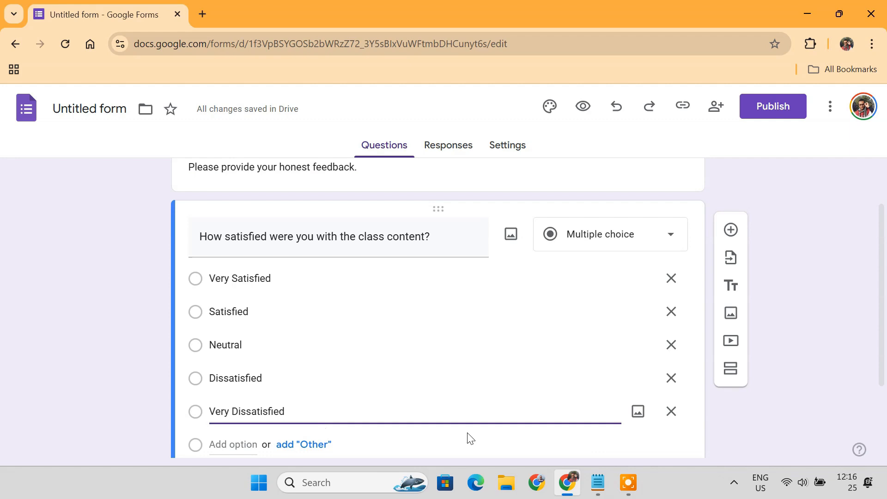
# Make the class content satisfaction question required.
pyautogui.scroll(-1, 469, 437)
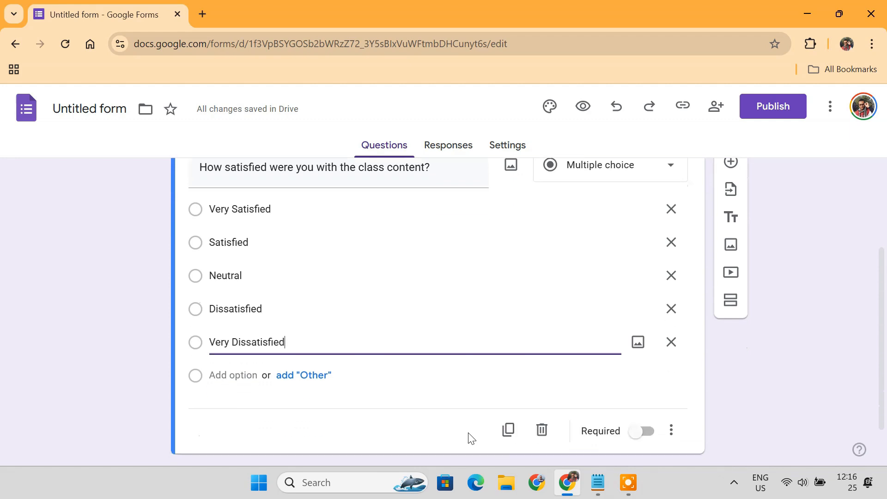
pyautogui.scroll(-1, 468, 433)
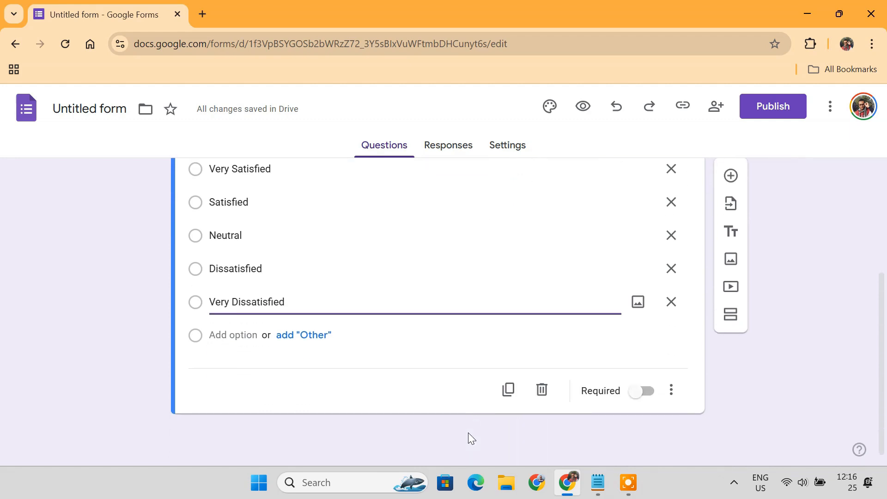
pyautogui.click(645, 401)
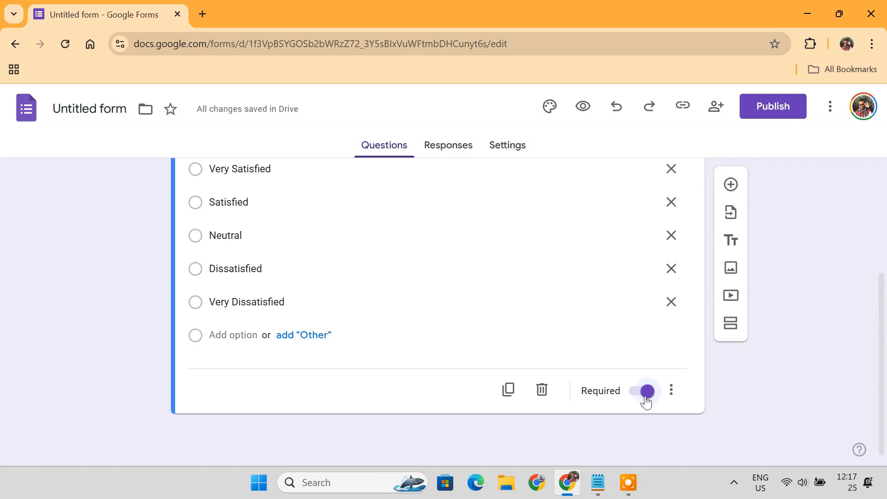
# Add a linear scale question reading "How would you rate the instructor's teaching style?".
pyautogui.scroll(2, 696, 396)
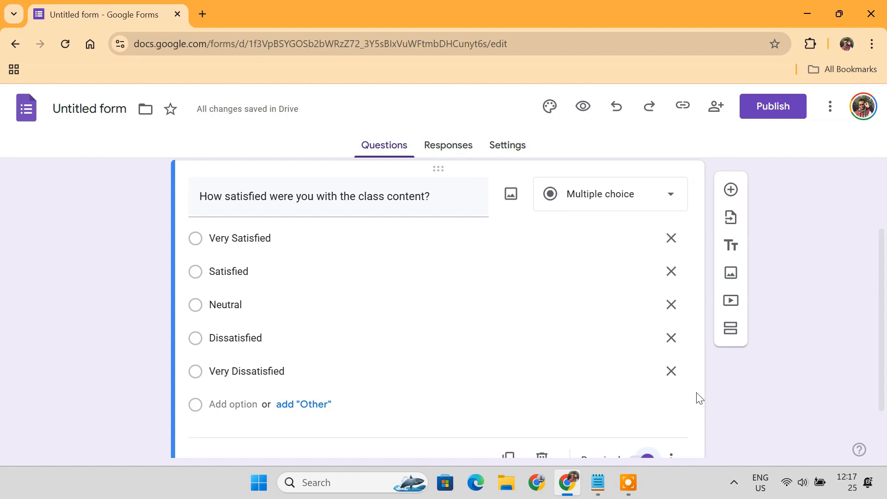
pyautogui.click(730, 191)
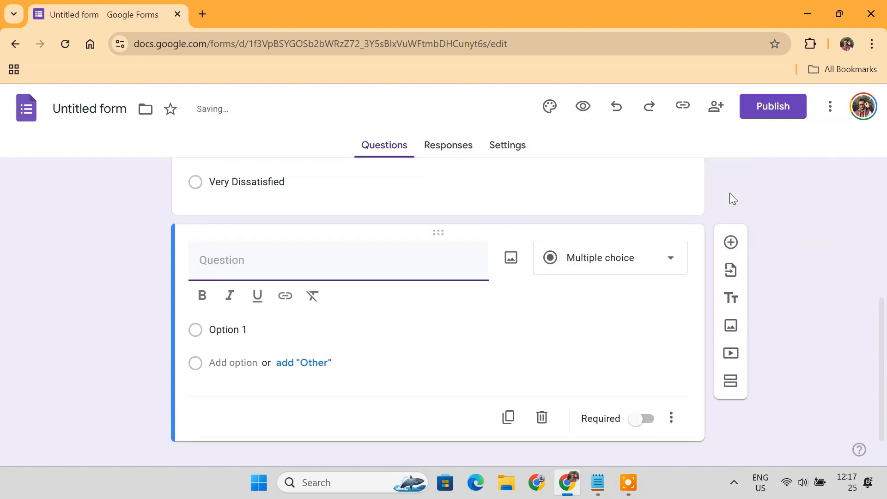
pyautogui.click(664, 265)
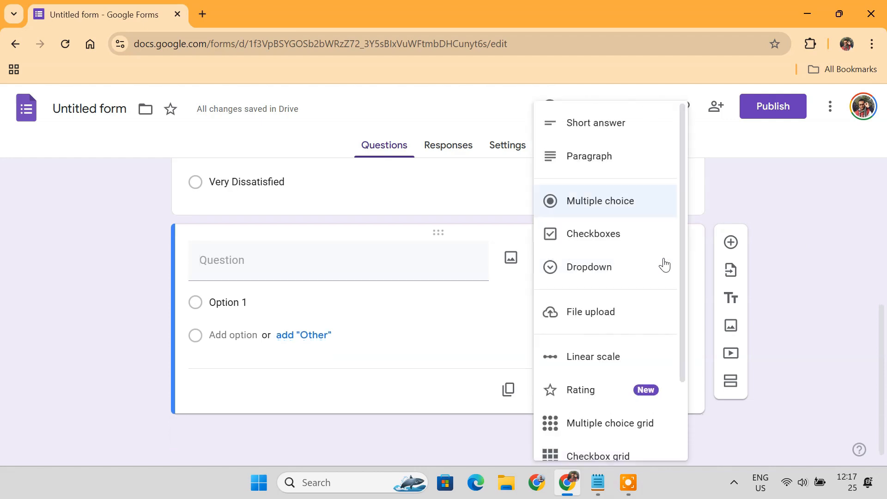
pyautogui.click(606, 366)
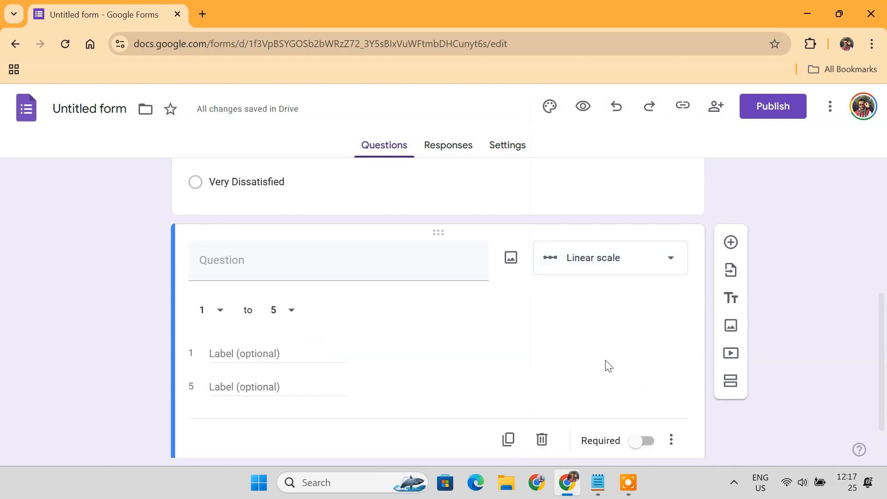
pyautogui.click(335, 269)
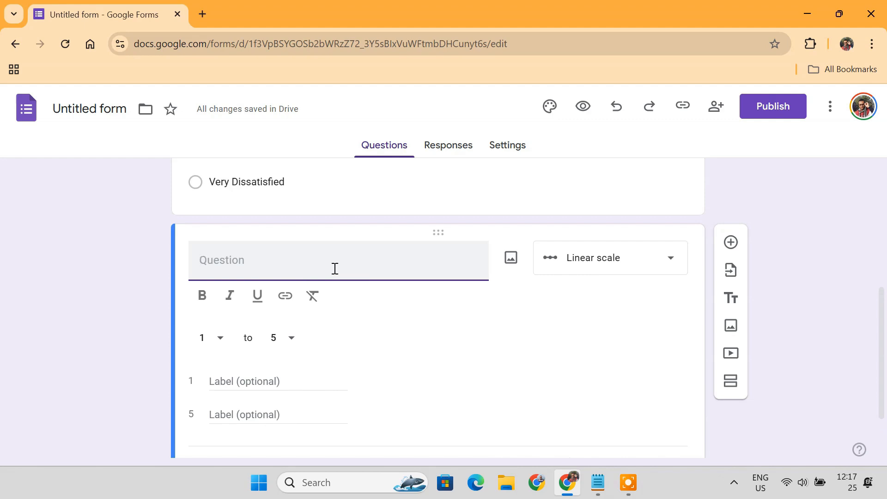
pyautogui.write("How would you rate the instructor's teaching style?")
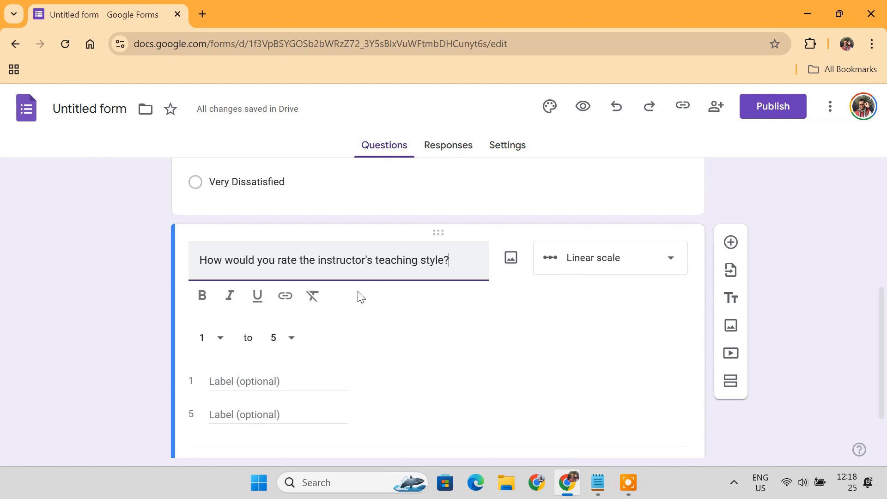
# Set the teaching style scale's upper end to 5, labelling 1 as "Very Poor" and 5 as "Excellent".
pyautogui.click(291, 340)
pyautogui.click(282, 268)
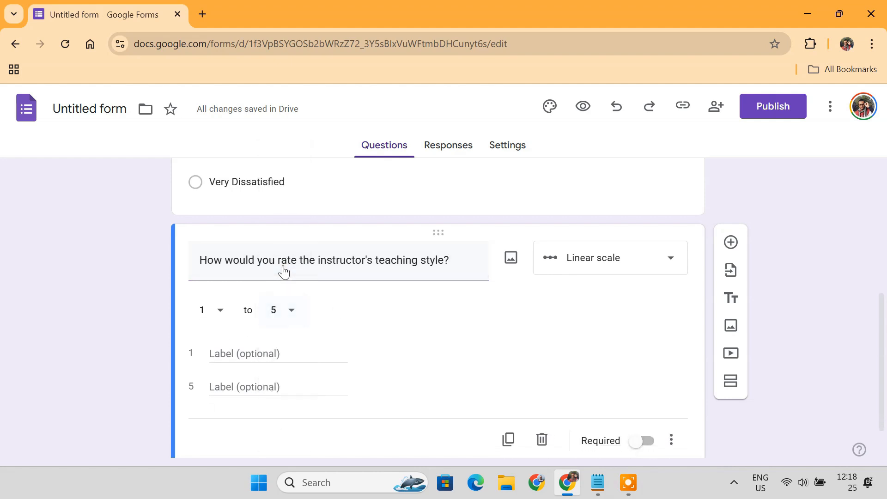
pyautogui.click(282, 352)
pyautogui.write('V')
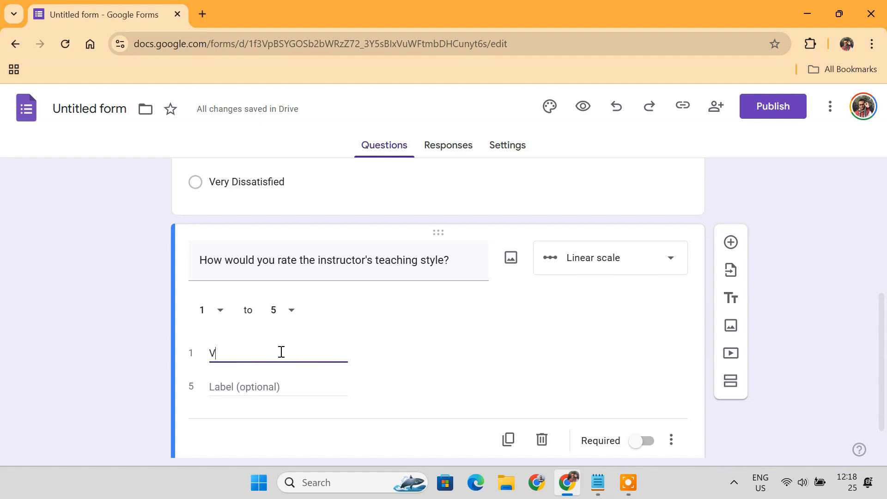
pyautogui.write('ery Poor')
pyautogui.click(281, 384)
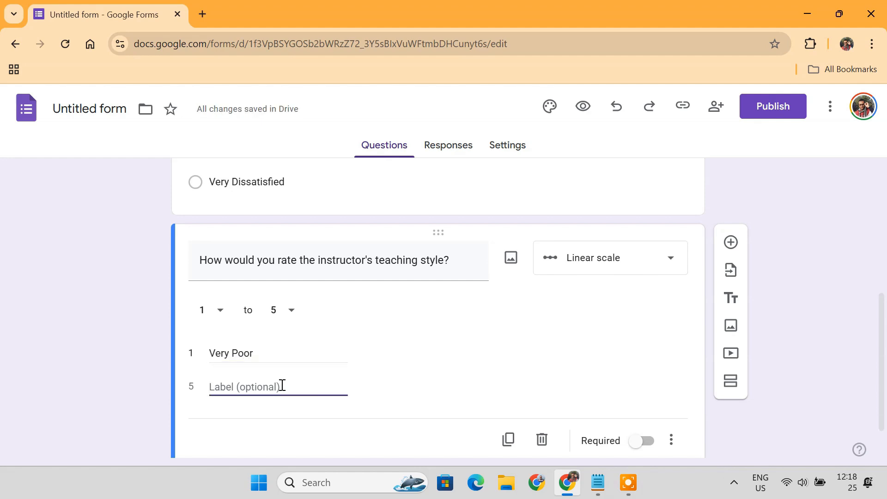
pyautogui.write('Excellent')
# Add a paragraph question reading "What could be improved about the class?".
pyautogui.click(730, 245)
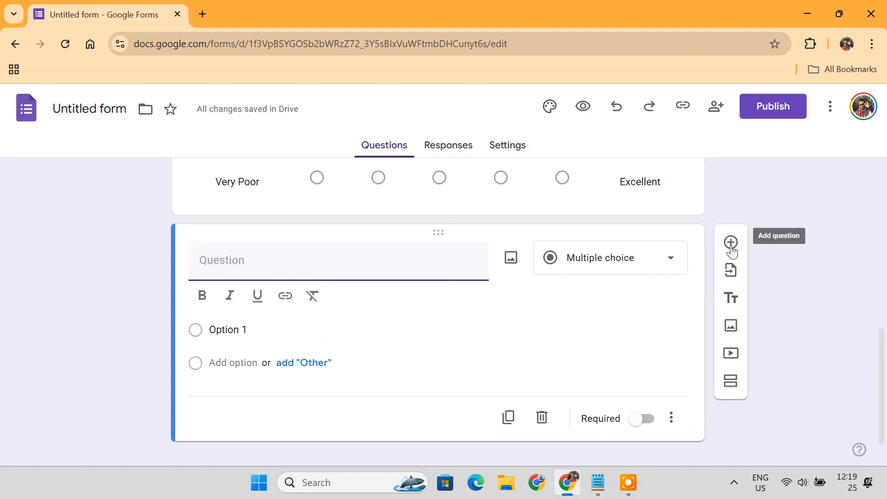
pyautogui.click(645, 267)
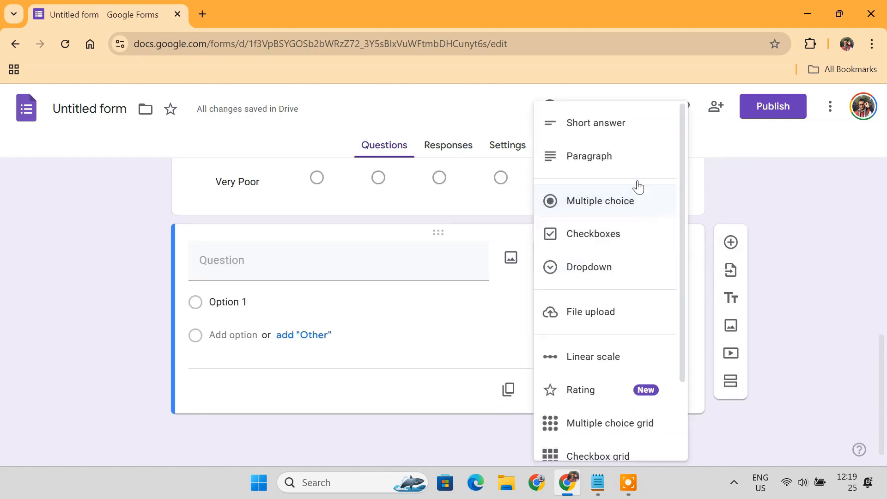
pyautogui.click(623, 162)
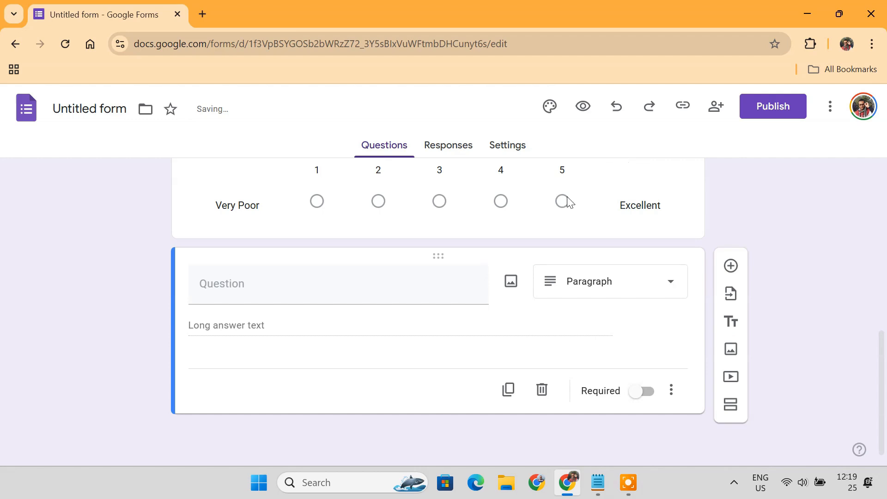
pyautogui.click(332, 288)
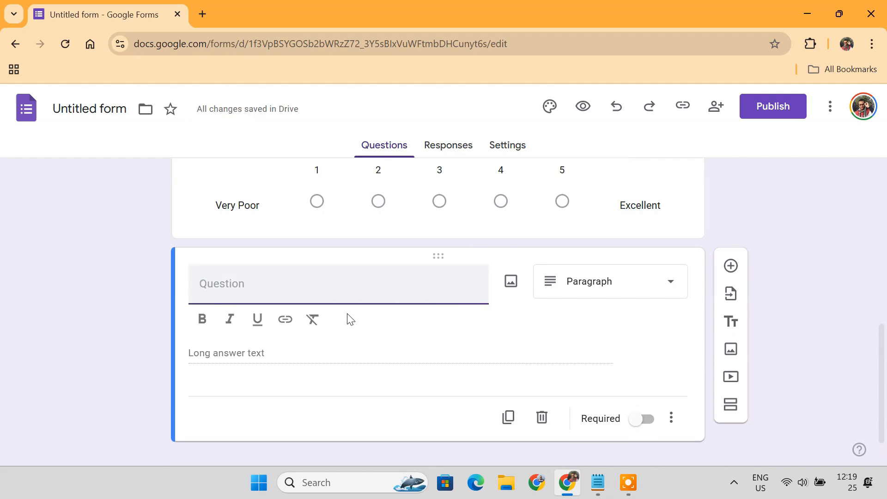
pyautogui.write('What could be improved about the class?')
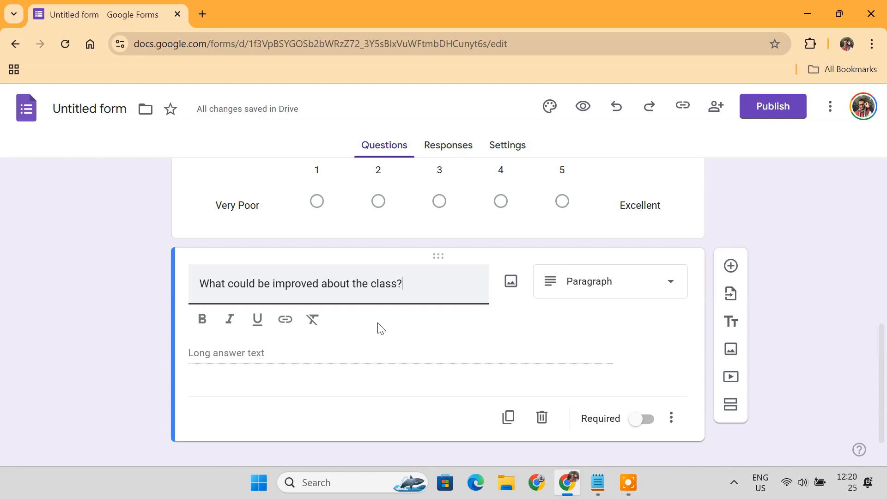
# Make the "What could be improved about the class?" question required and add a file upload question below it.
pyautogui.click(643, 422)
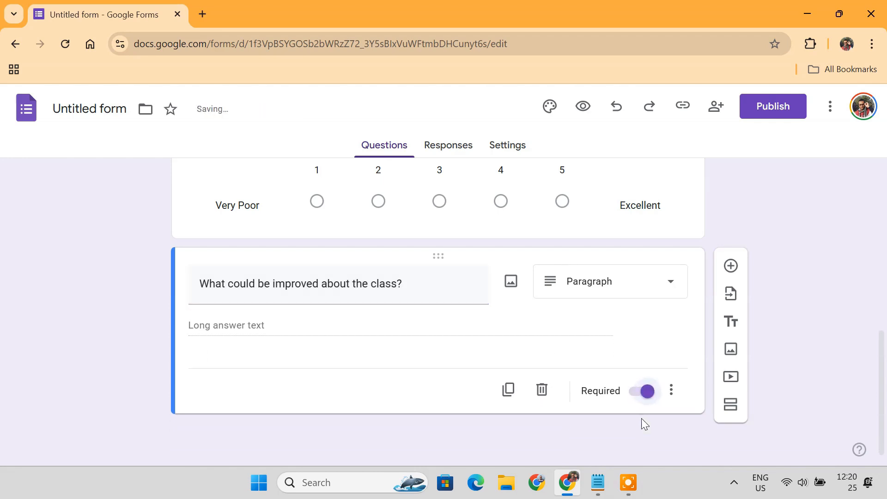
pyautogui.click(731, 266)
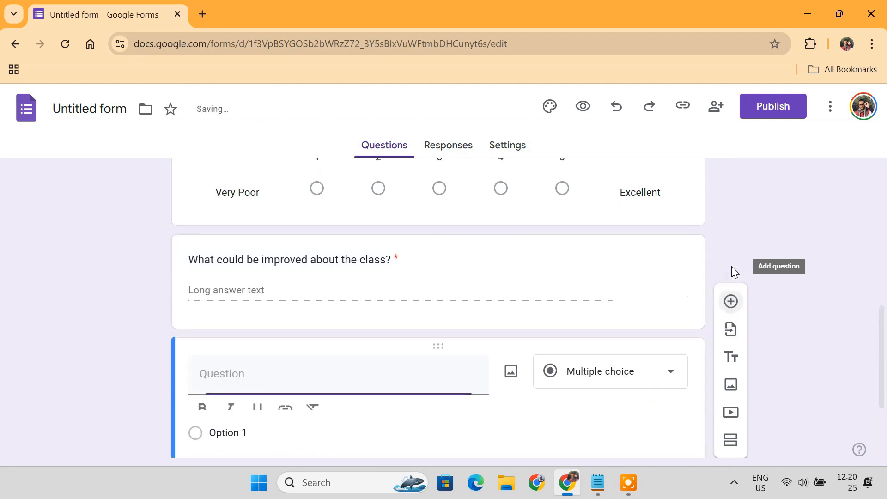
pyautogui.click(663, 382)
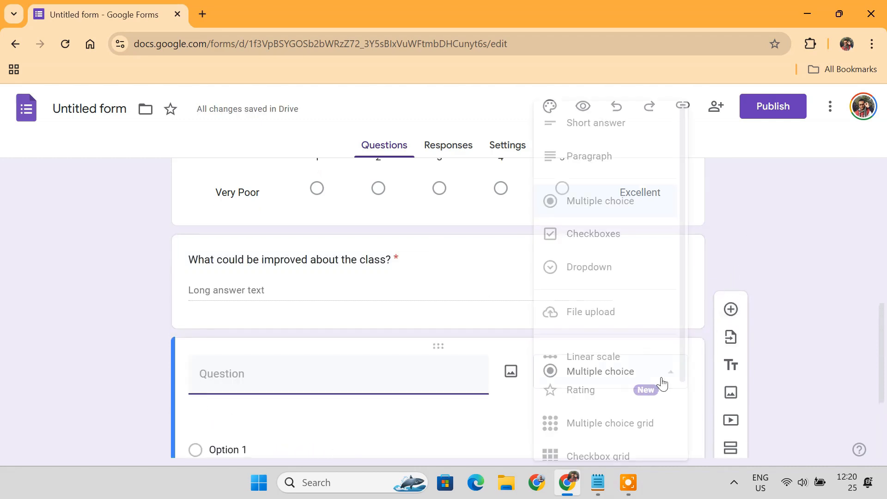
pyautogui.click(623, 319)
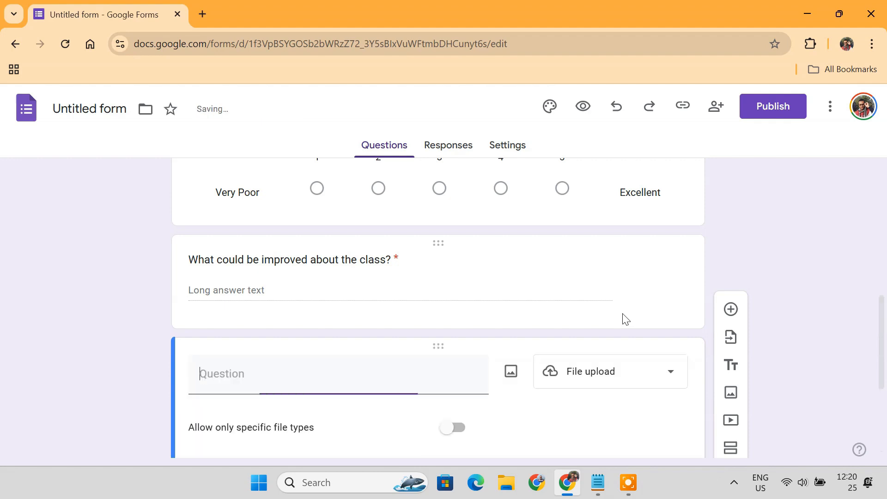
# Title the upload question "If you have any specific examples of what worked well or could be improved, please upload them here.".
pyautogui.scroll(-2, 624, 317)
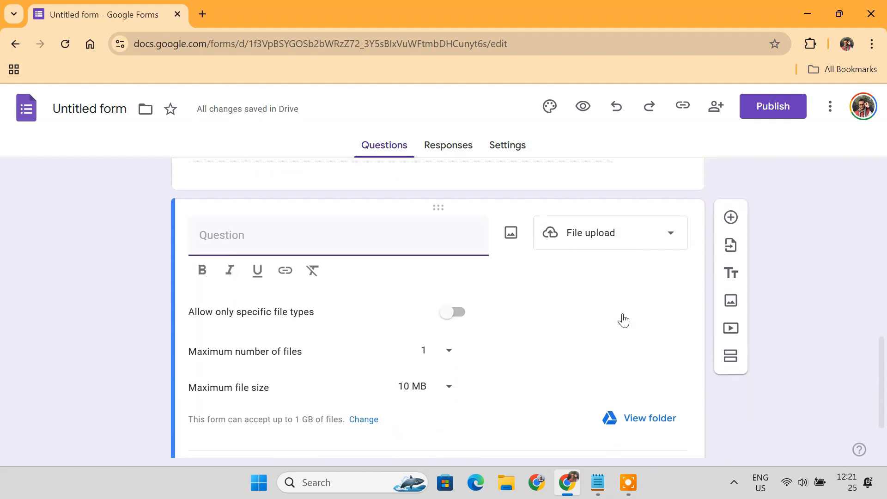
pyautogui.click(281, 245)
pyautogui.write('If you have any specific examples of what worked well or could be improved, please upload them here.')
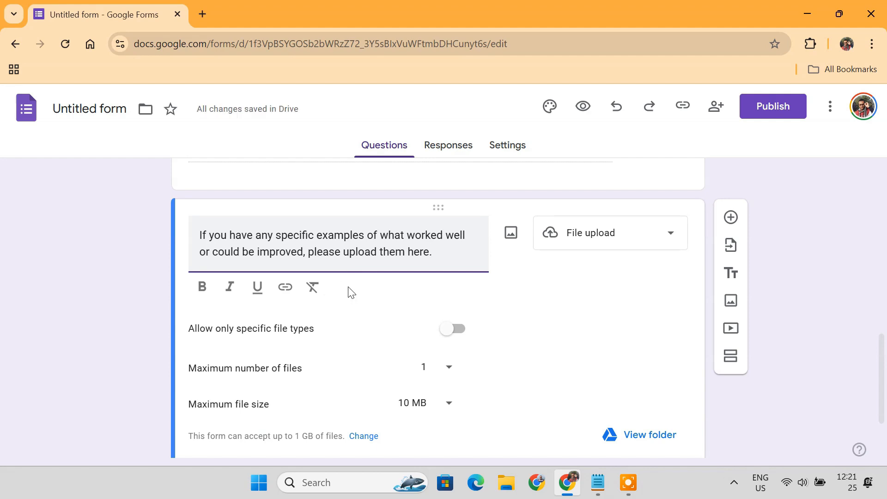
# Try allowing only specific file types for the file upload question.
pyautogui.click(455, 332)
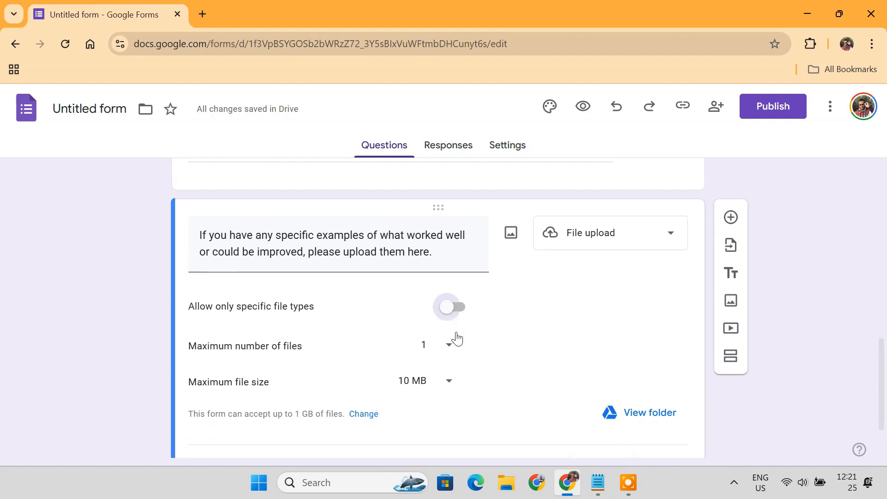
pyautogui.click(452, 308)
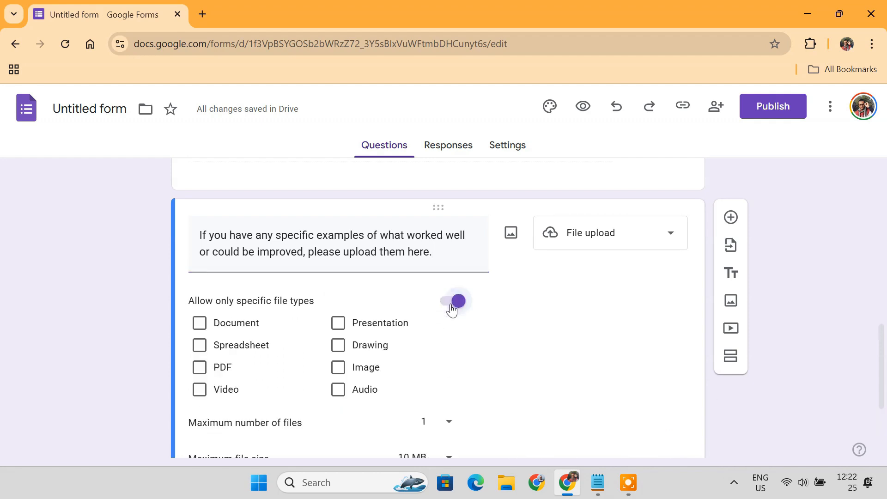
pyautogui.click(452, 308)
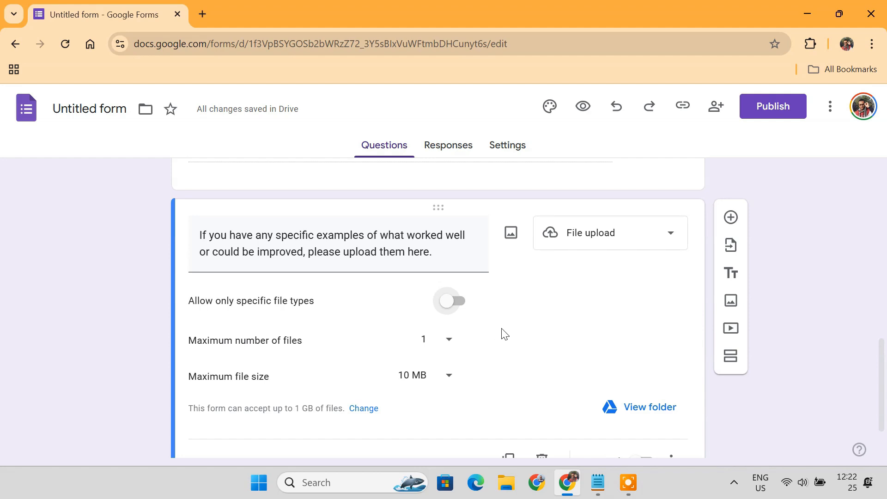
# Make the file upload question about specific examples required.
pyautogui.scroll(-1, 503, 333)
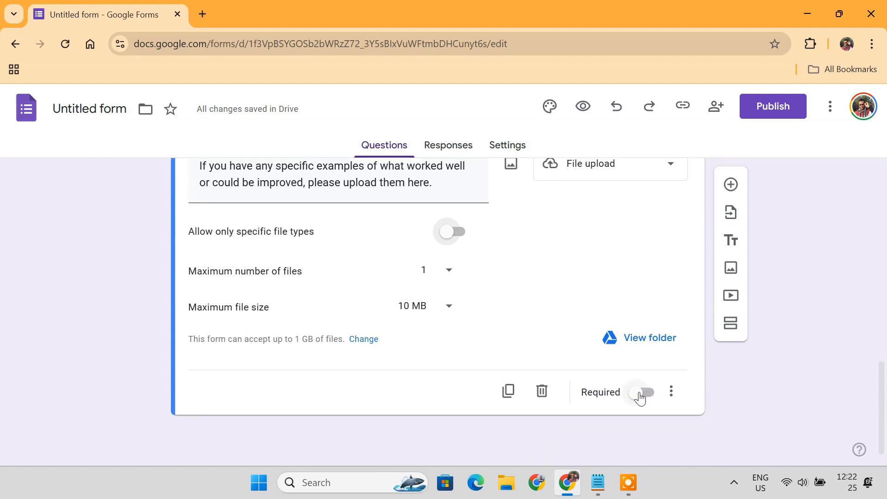
pyautogui.click(640, 394)
pyautogui.scroll(1, 667, 306)
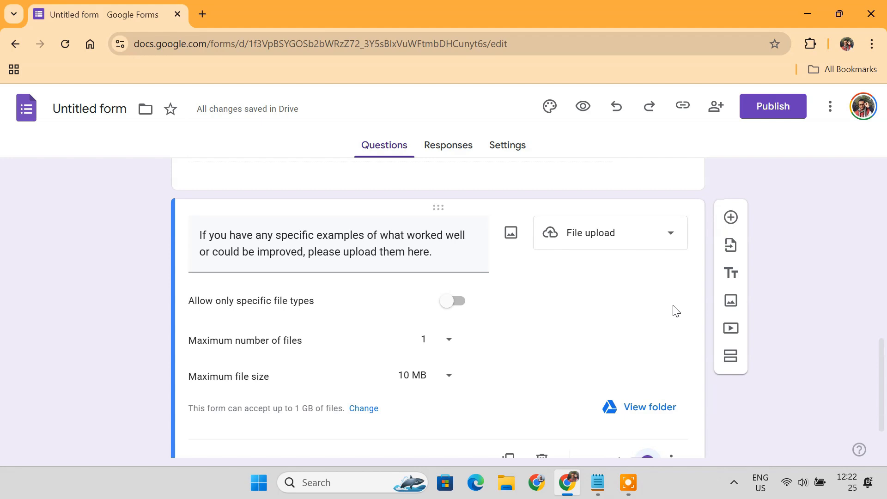
# Add a required date question reading "What date did you find the most helpful for learning the material?".
pyautogui.click(730, 225)
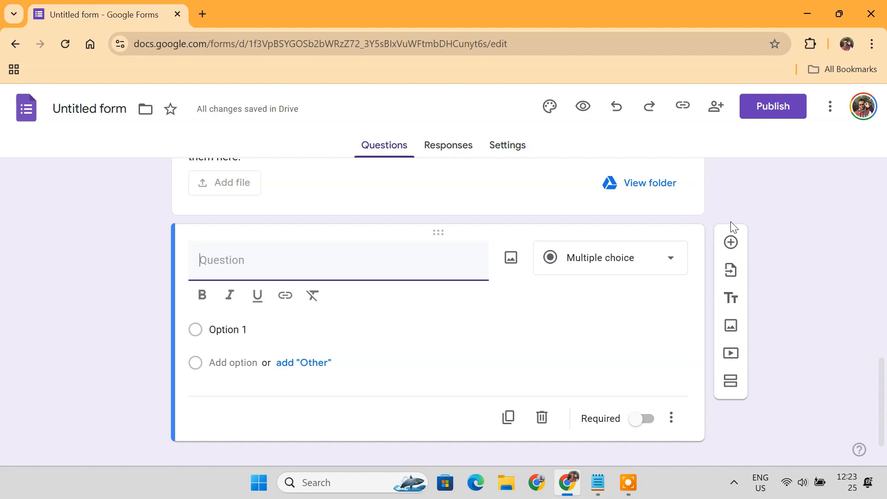
pyautogui.click(666, 266)
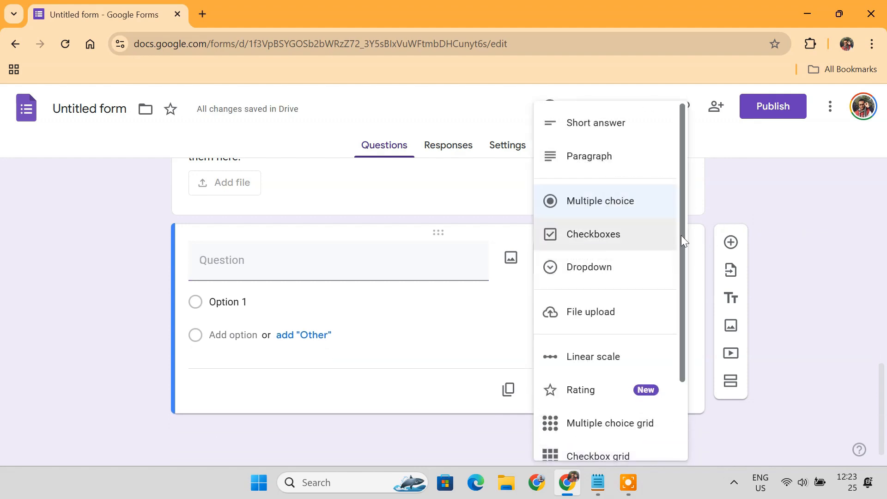
pyautogui.moveTo(682, 261); pyautogui.dragTo(681, 333)
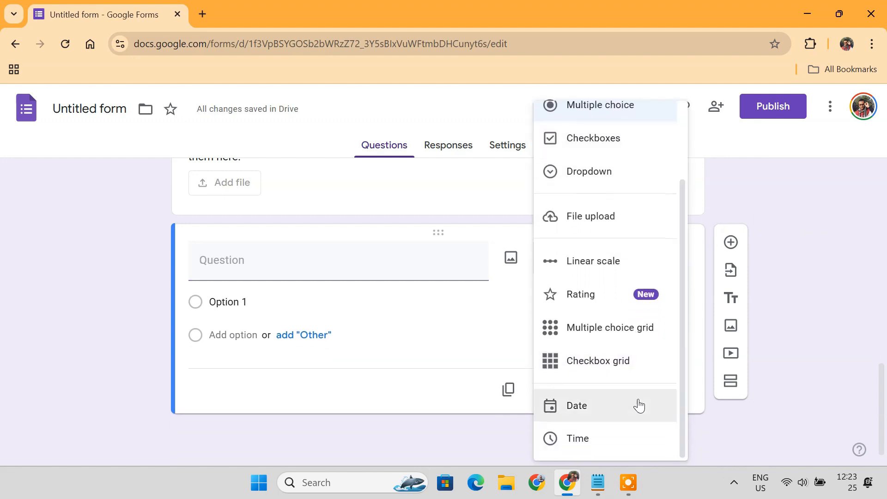
pyautogui.click(603, 409)
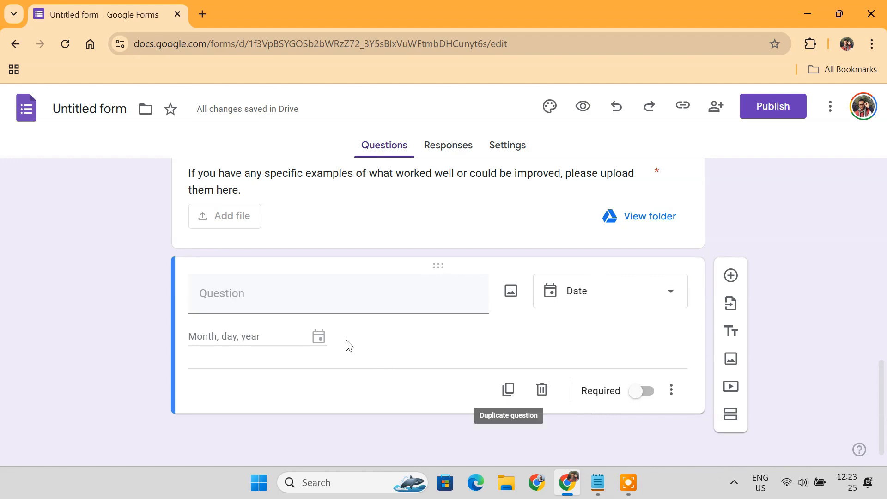
pyautogui.click(325, 304)
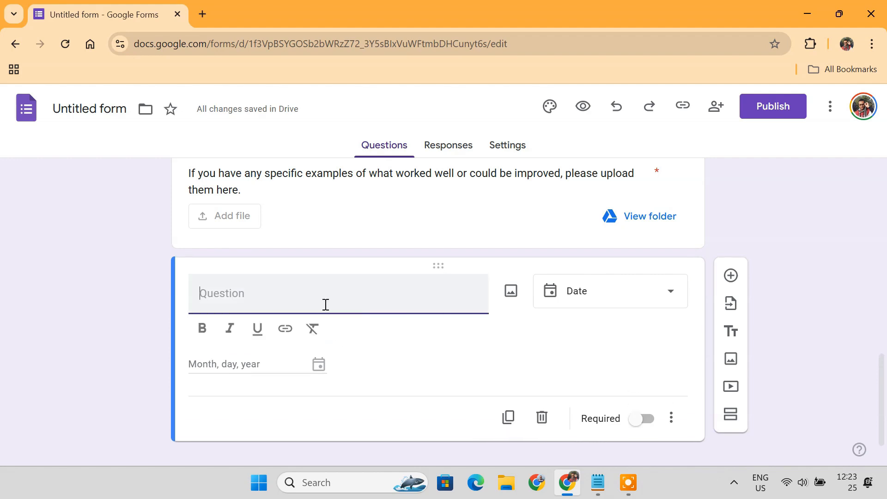
pyautogui.write('What date did you find the most helpful for learning the material?')
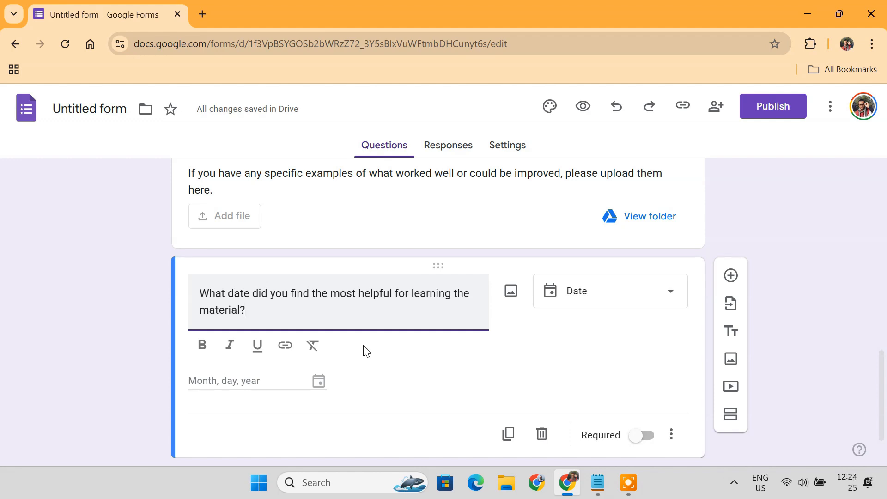
pyautogui.click(642, 435)
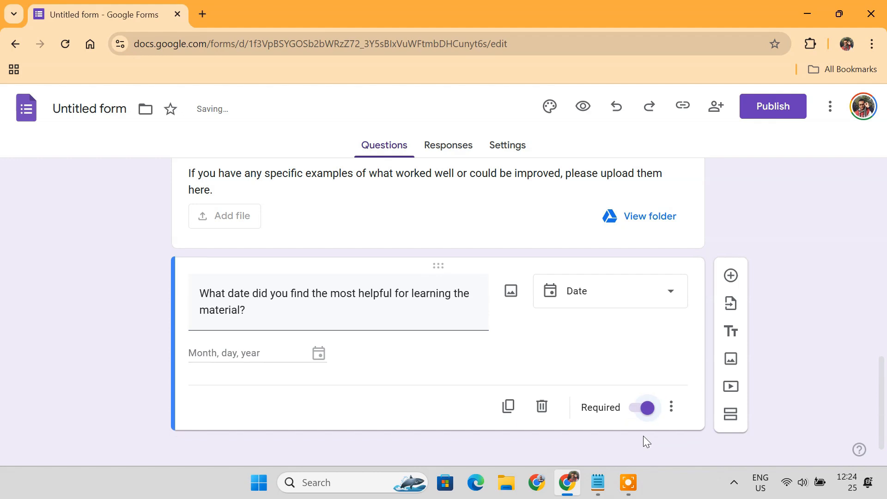
# Add a required time question reading "What time of day do you typically feel most focused and receptive to learning new material?".
pyautogui.click(731, 276)
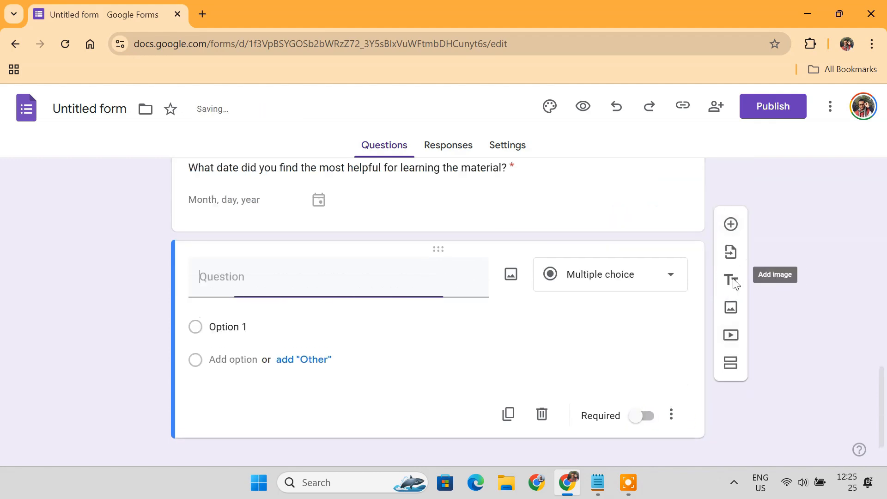
pyautogui.click(668, 282)
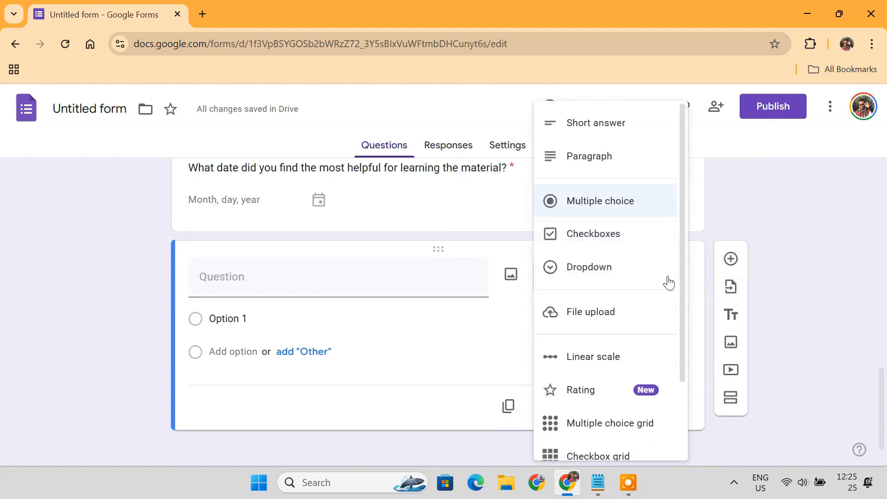
pyautogui.moveTo(683, 277); pyautogui.dragTo(688, 365)
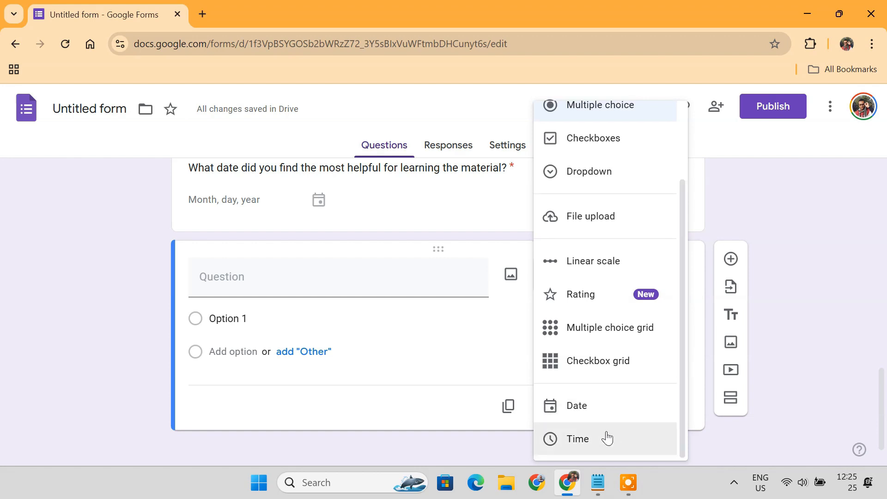
pyautogui.click(600, 446)
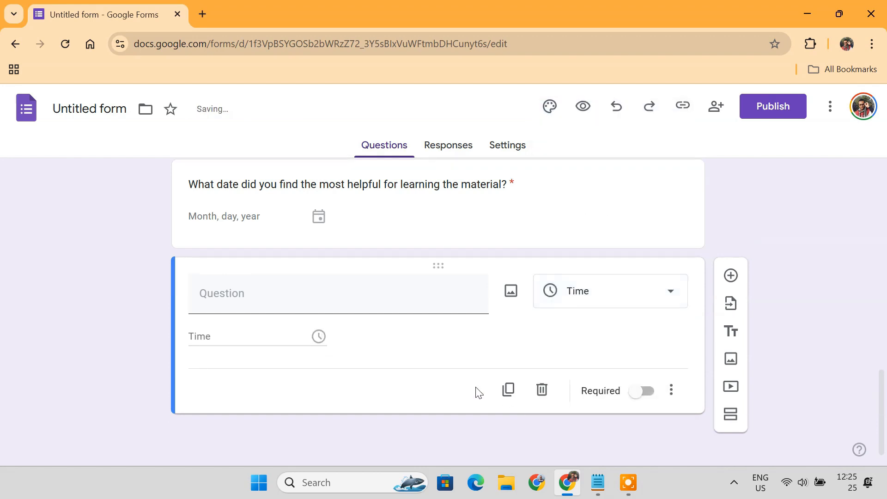
pyautogui.click(353, 300)
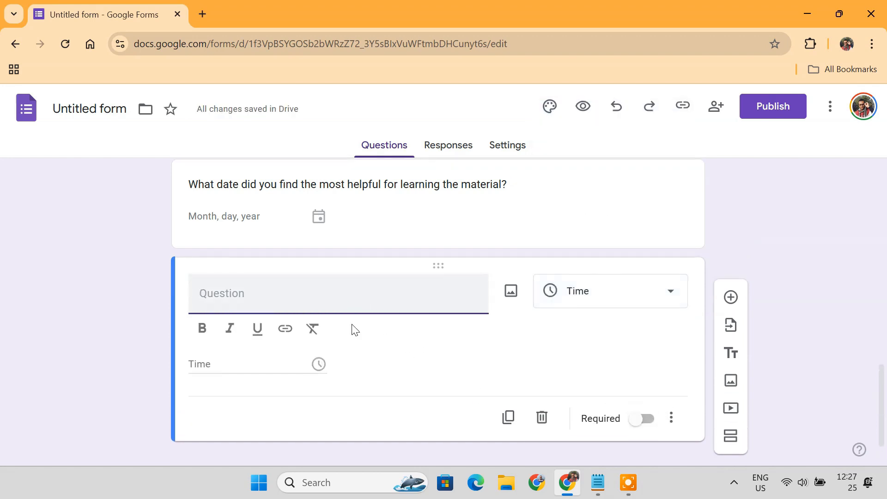
pyautogui.write('What time of day do you typically feel most focused and receptive to learning new material?')
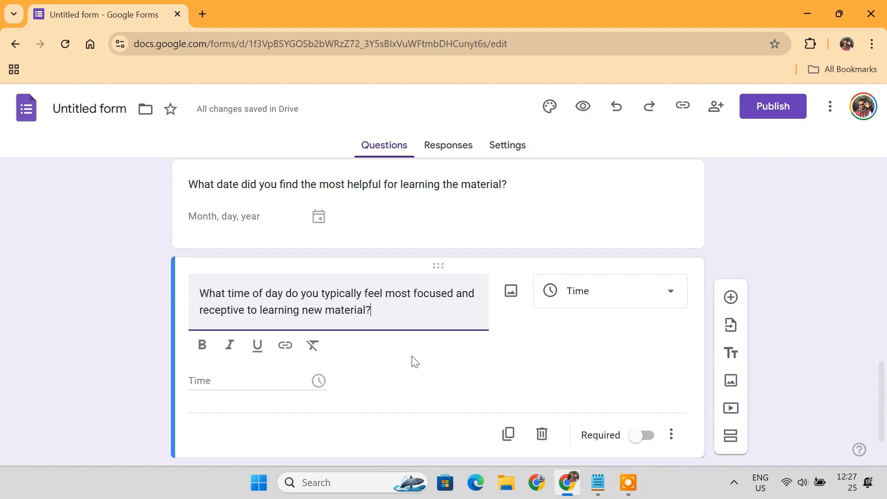
pyautogui.click(636, 430)
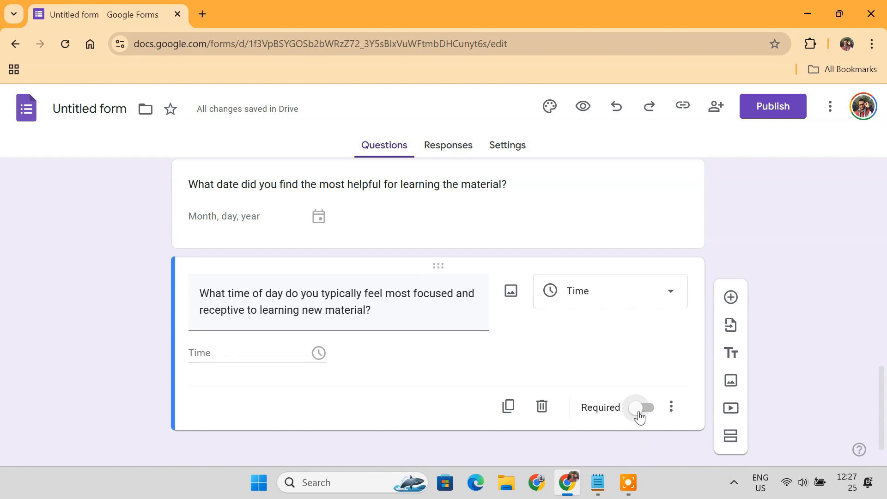
pyautogui.click(639, 415)
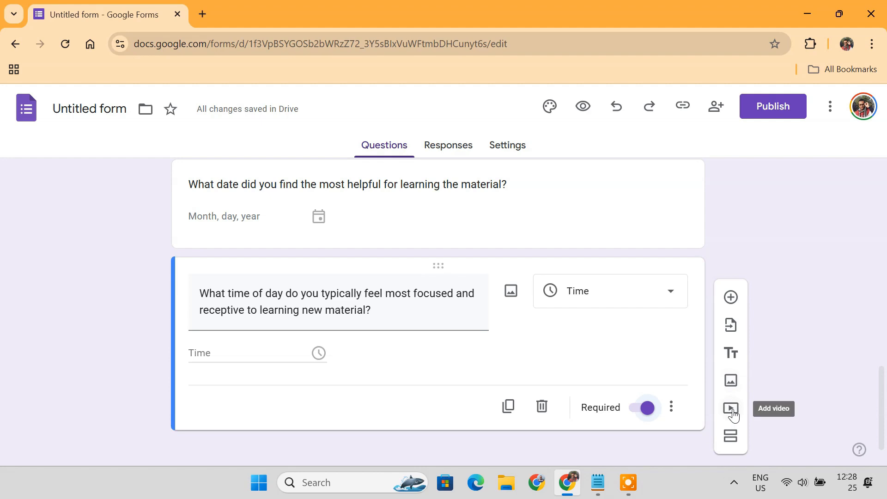
# Insert the "Thank you" image from the pinned Downloads folder below the time-of-day question.
pyautogui.click(734, 385)
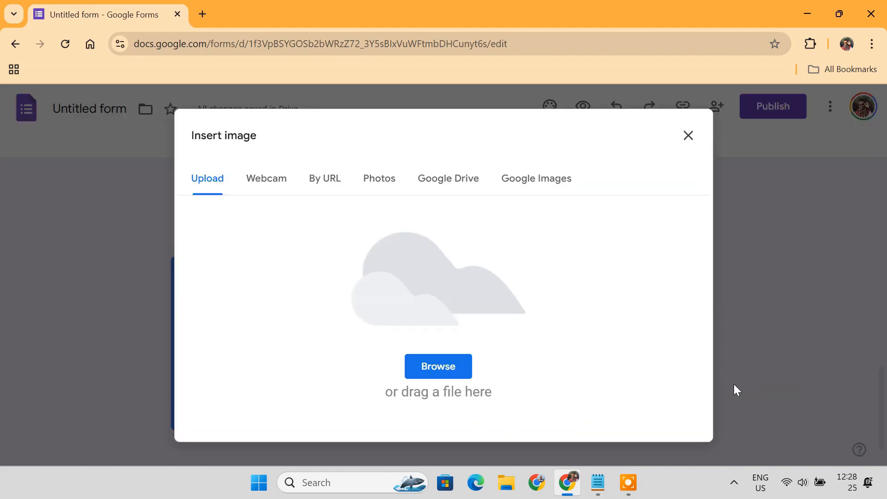
pyautogui.click(457, 369)
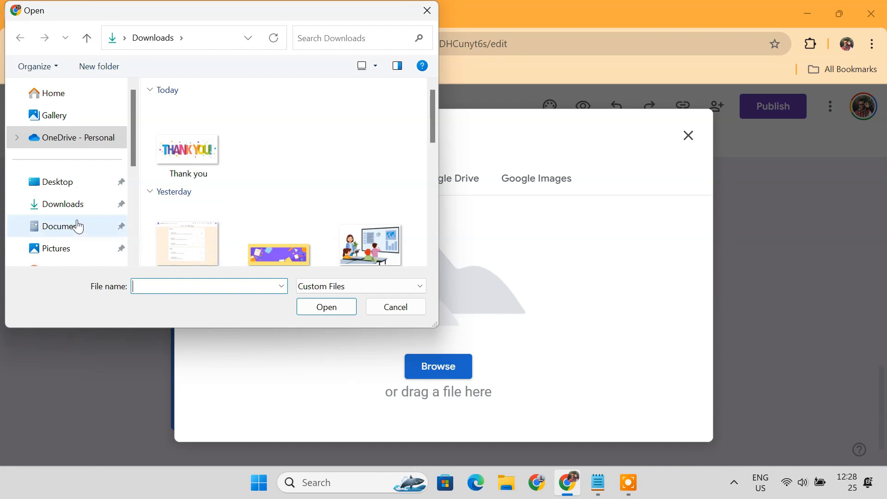
pyautogui.scroll(-2, 75, 224)
pyautogui.click(78, 184)
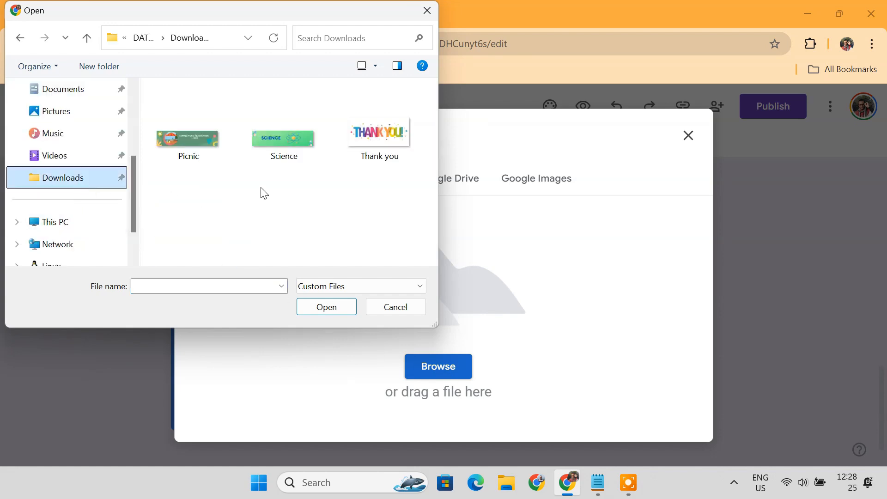
pyautogui.click(365, 154)
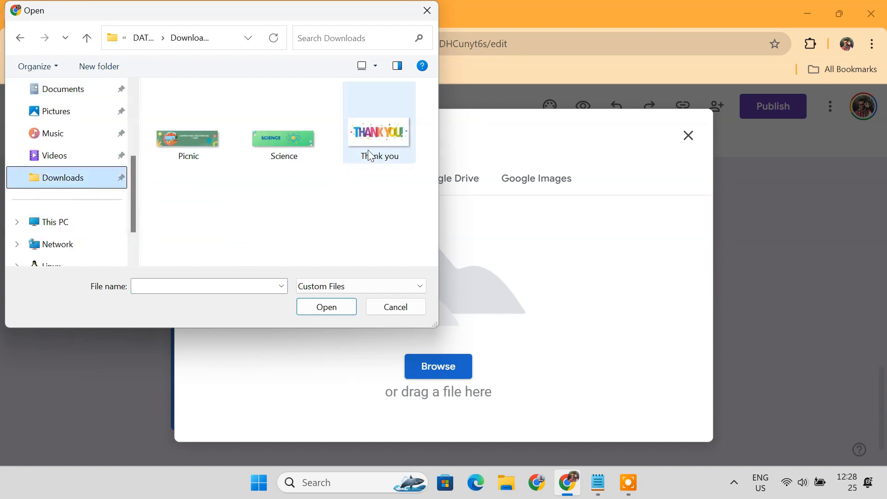
pyautogui.click(344, 310)
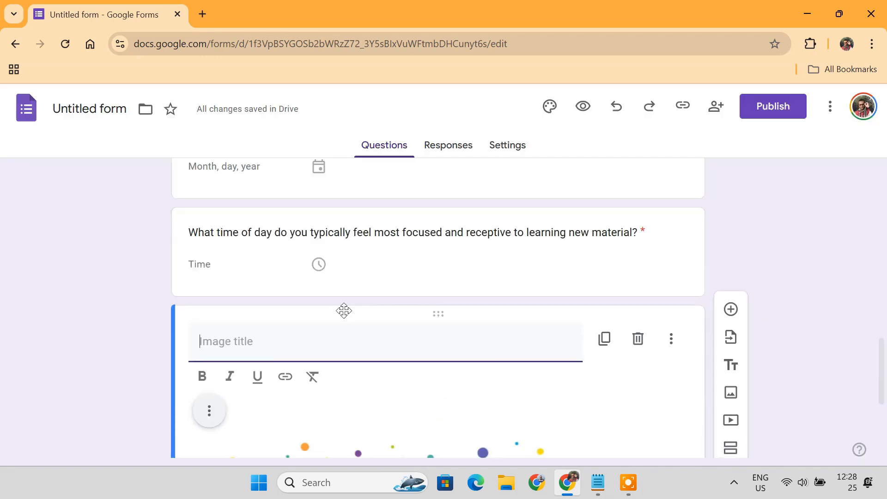
# Shrink the "Thank you" image proportionally to a little under half its inserted width.
pyautogui.scroll(-4, 343, 311)
pyautogui.click(490, 310)
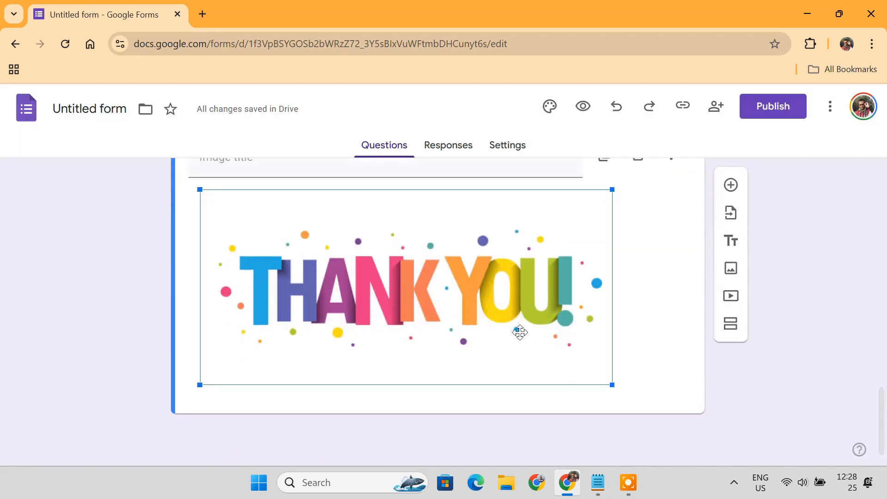
pyautogui.moveTo(612, 385); pyautogui.dragTo(376, 273)
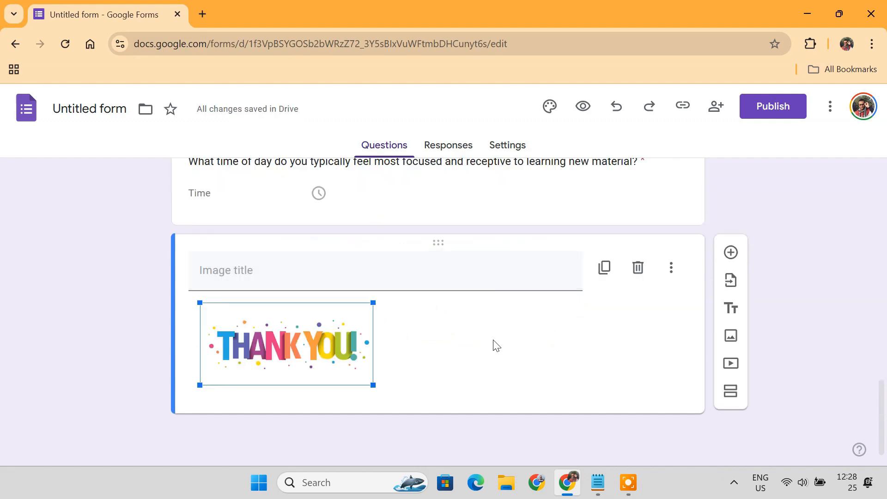
pyautogui.click(496, 346)
# Try to move the time-of-day question to another place in the question order.
pyautogui.moveTo(881, 413); pyautogui.dragTo(884, 363)
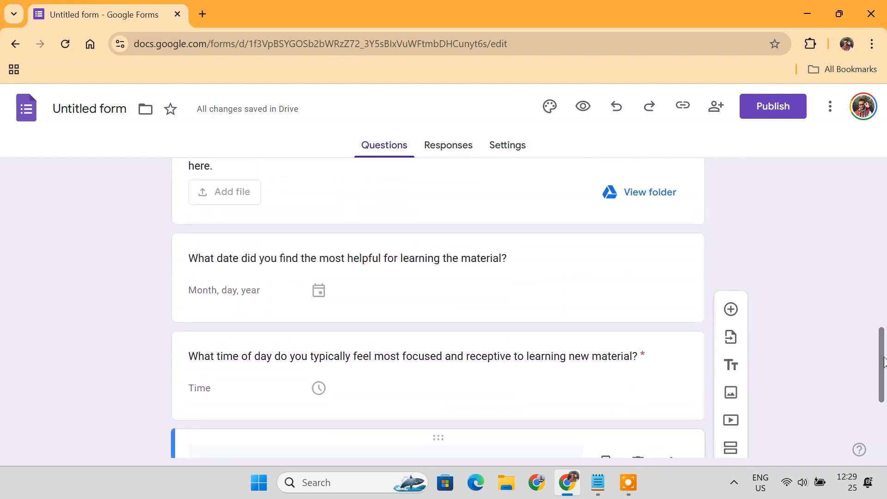
pyautogui.moveTo(440, 342); pyautogui.dragTo(463, 356)
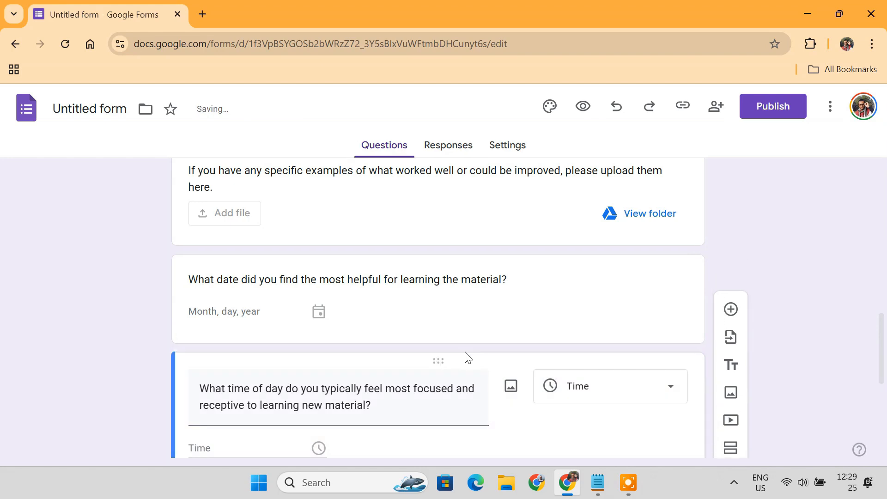
# Review the Class Feedback Form from its title and description through every question down to the time-of-day question.
pyautogui.scroll(3, 733, 256)
pyautogui.scroll(10, 733, 257)
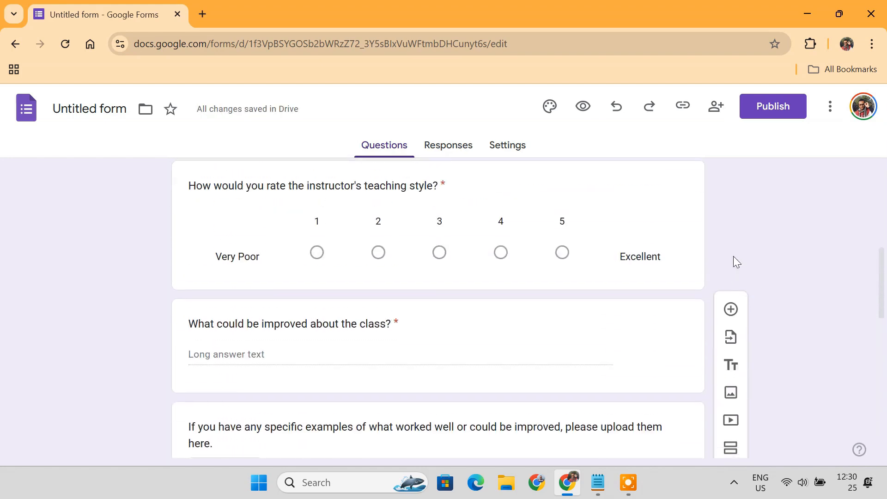
pyautogui.scroll(1, 733, 256)
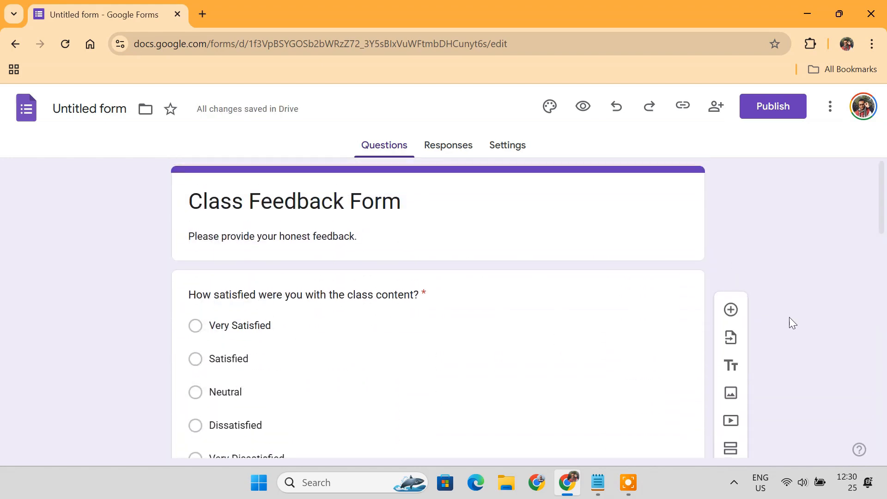
pyautogui.scroll(-2, 314, 290)
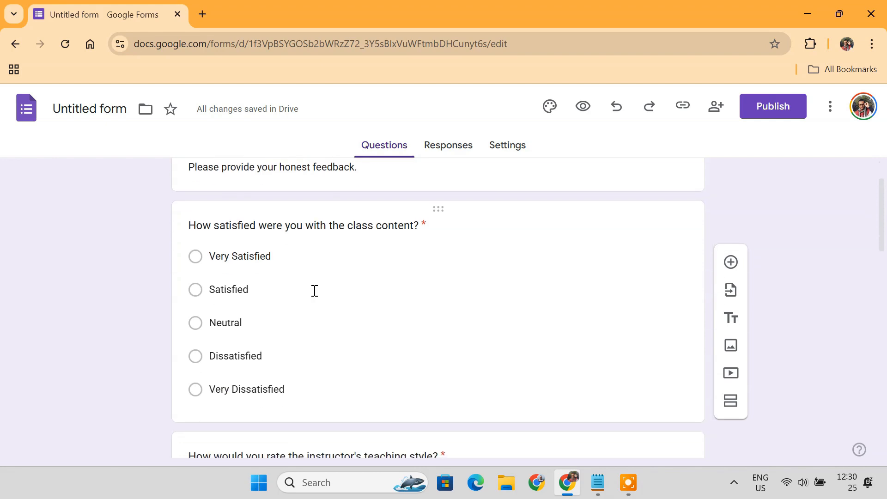
pyautogui.scroll(-3, 388, 246)
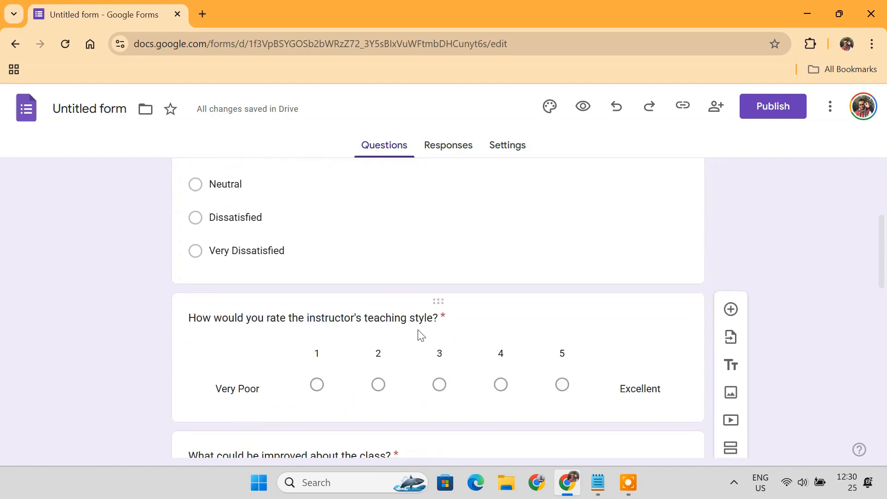
pyautogui.scroll(-3, 419, 335)
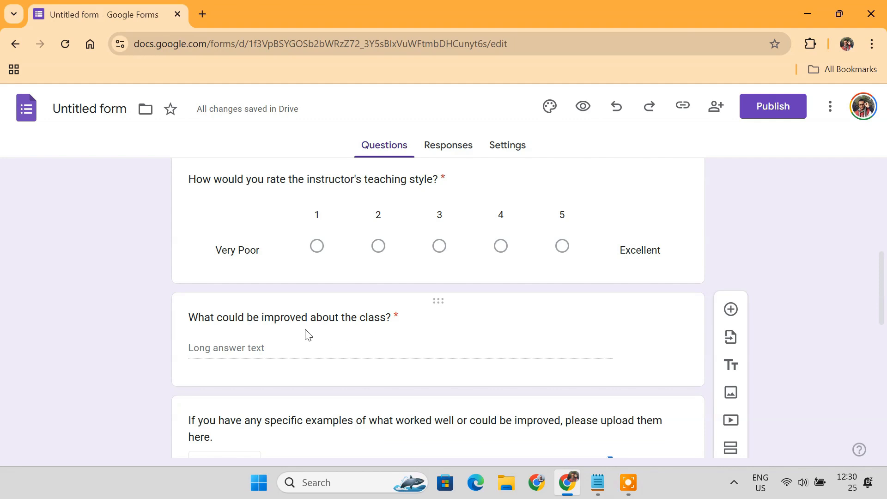
pyautogui.scroll(-3, 383, 332)
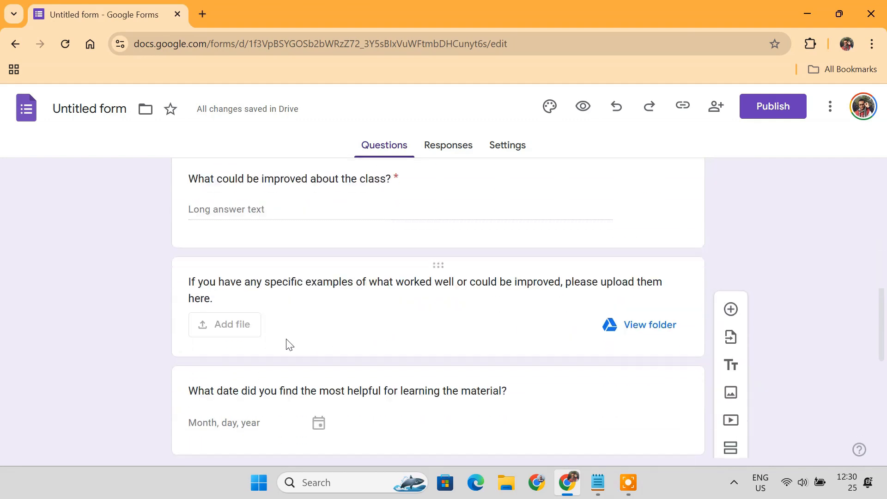
pyautogui.scroll(-3, 374, 344)
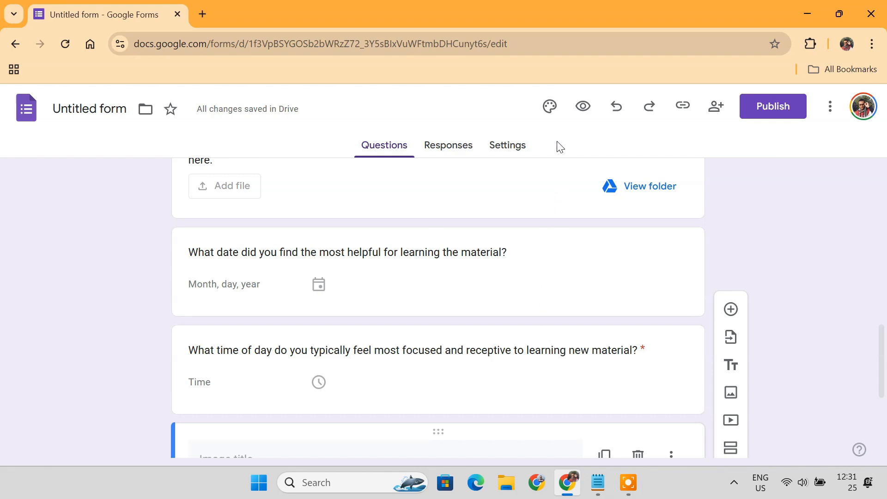
# Try Indigo and Cyan as the form's theme color.
pyautogui.click(551, 108)
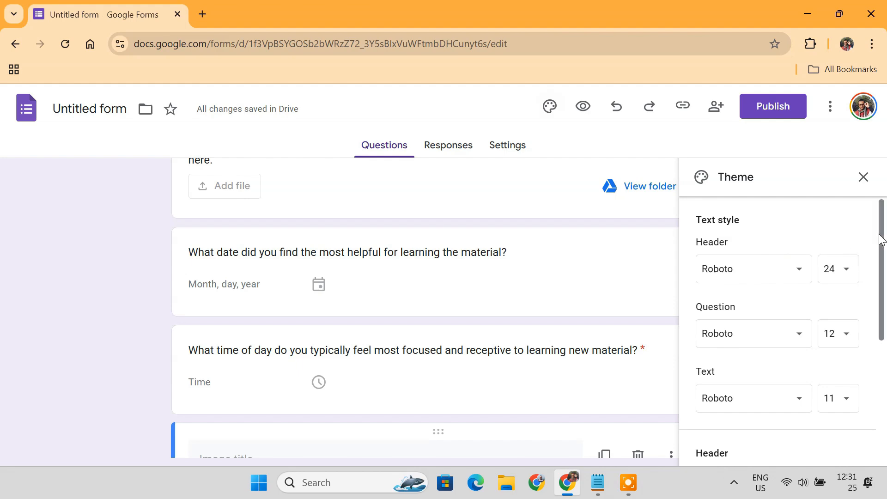
pyautogui.moveTo(881, 241); pyautogui.dragTo(886, 386)
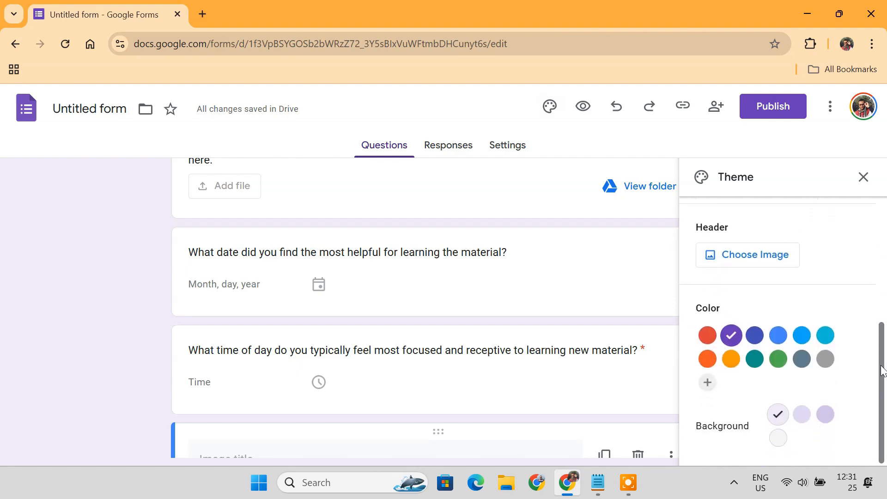
pyautogui.scroll(12, 561, 340)
pyautogui.scroll(2, 562, 339)
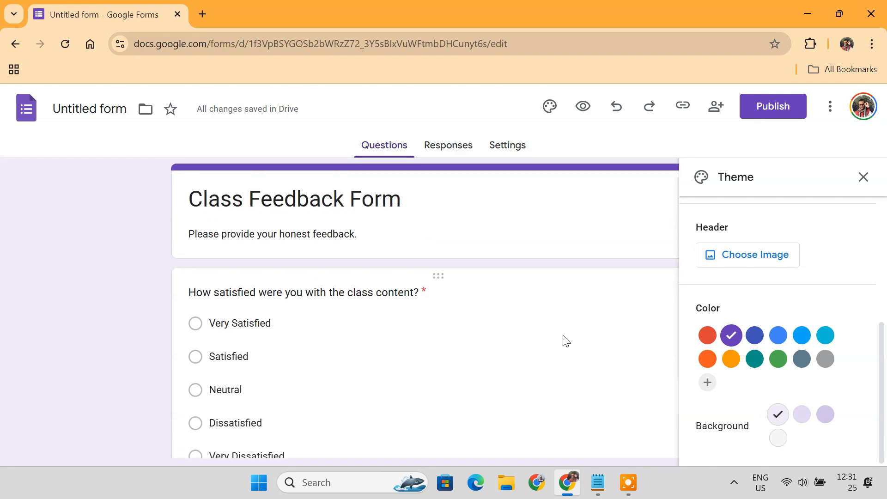
pyautogui.click(760, 344)
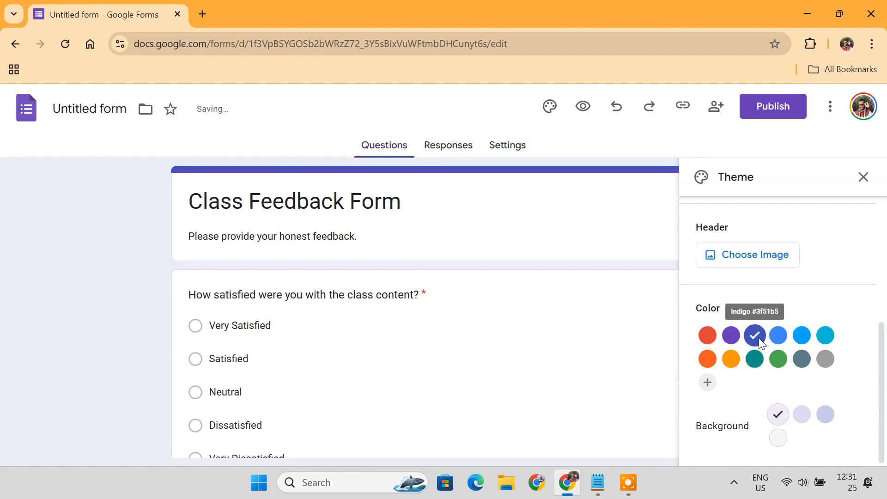
pyautogui.click(829, 340)
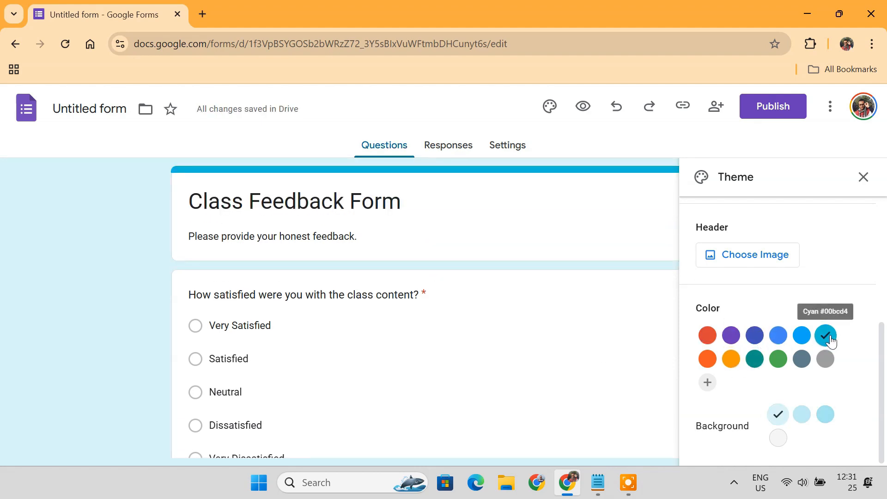
# Upload the "Science" image from the Downloads folder as the form's header image, keeping the full crop area.
pyautogui.click(758, 265)
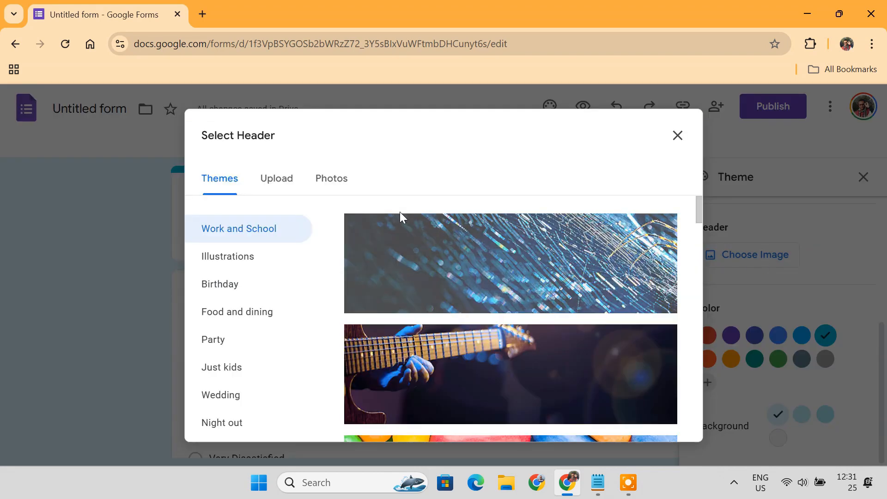
pyautogui.click(279, 185)
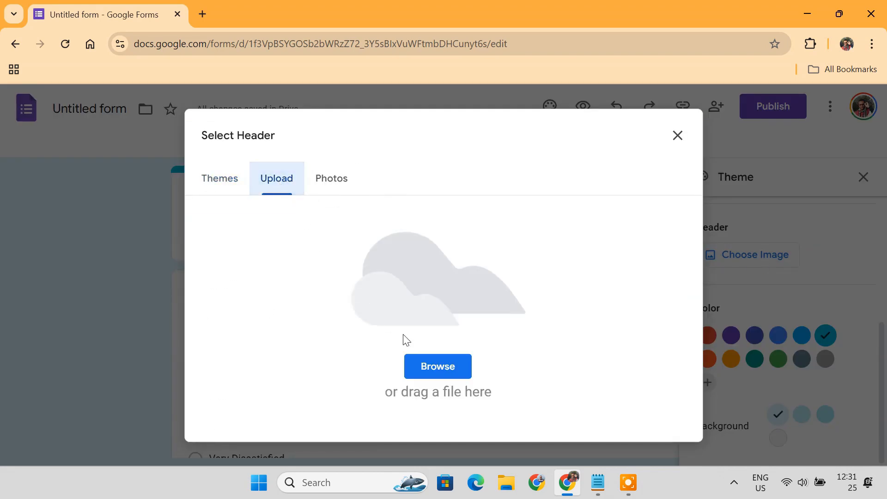
pyautogui.click(450, 366)
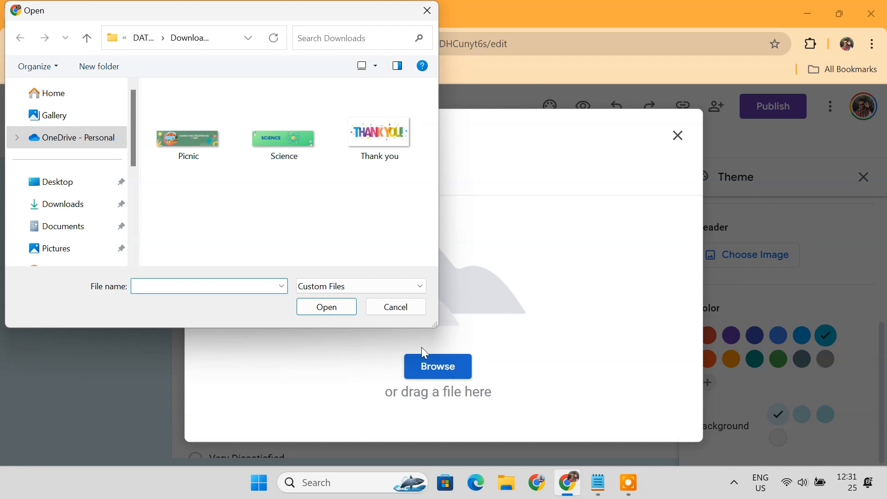
pyautogui.click(289, 155)
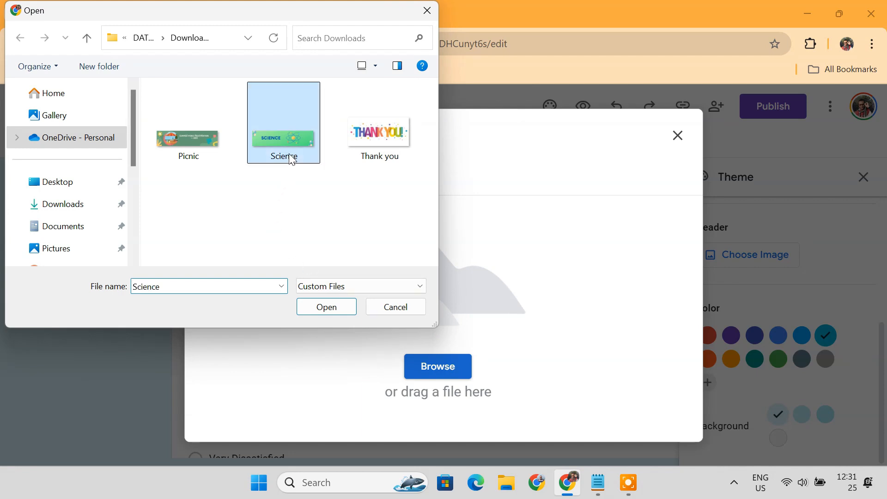
pyautogui.click(352, 307)
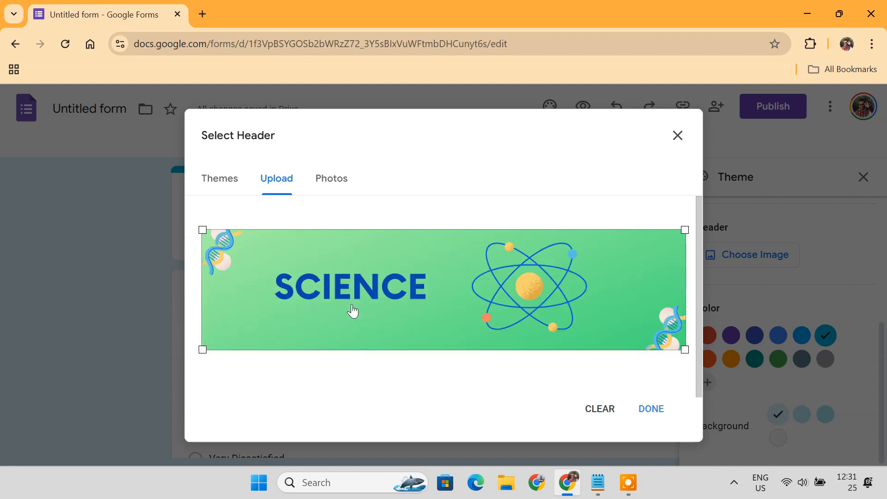
pyautogui.click(648, 415)
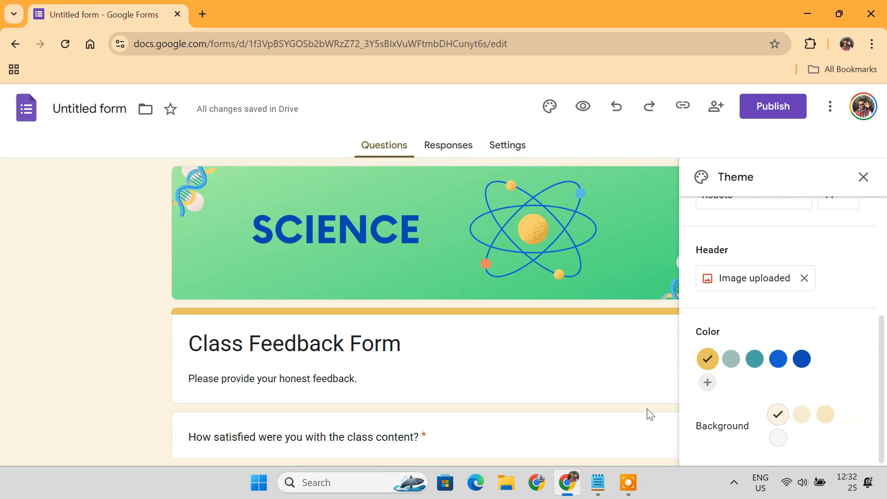
# Set the theme color to the teal shade from the header image's palette and close the theme options.
pyautogui.click(755, 362)
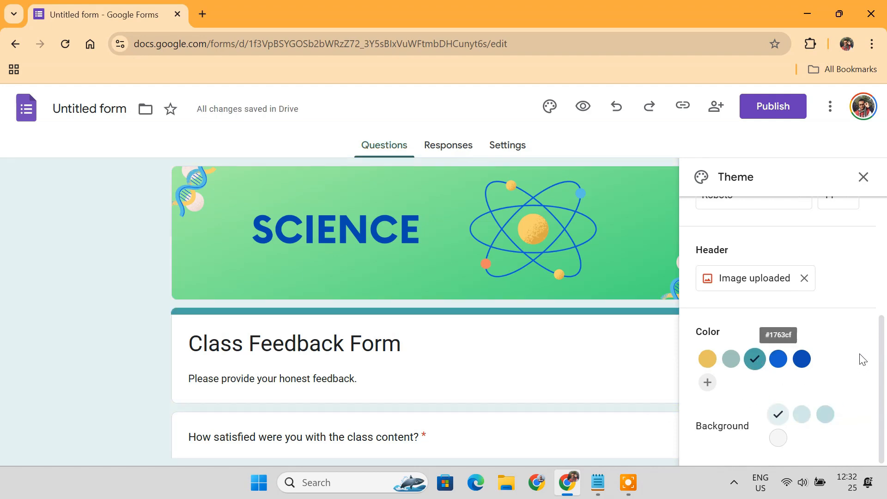
pyautogui.scroll(3, 862, 359)
pyautogui.scroll(2, 862, 360)
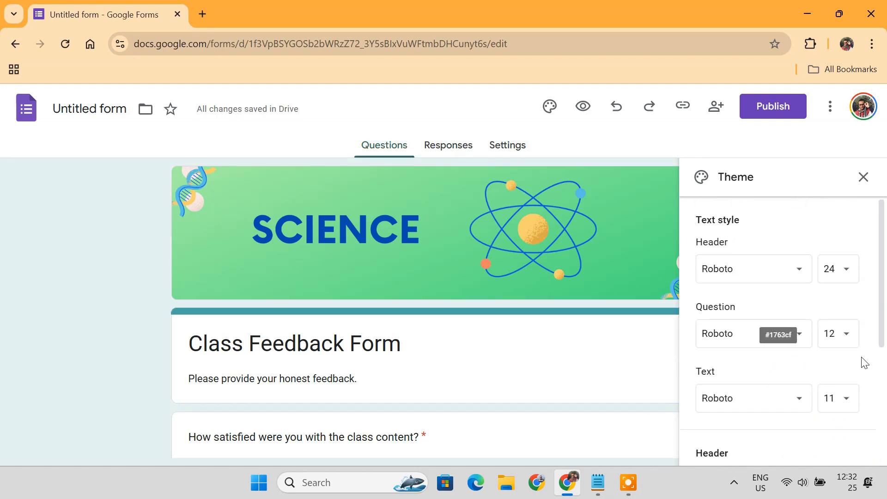
pyautogui.click(862, 177)
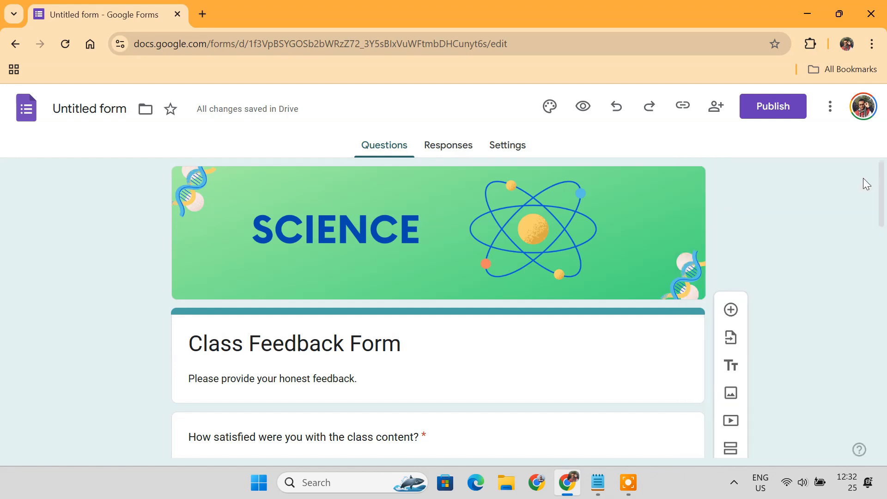
# Enable "Make this a quiz" in the form settings, examine its grade release and respondent options, and disable it again.
pyautogui.click(508, 146)
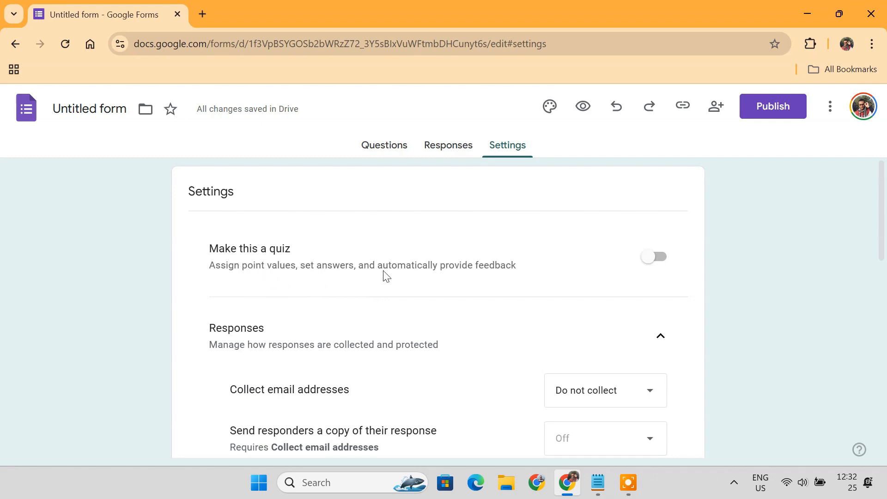
pyautogui.click(649, 267)
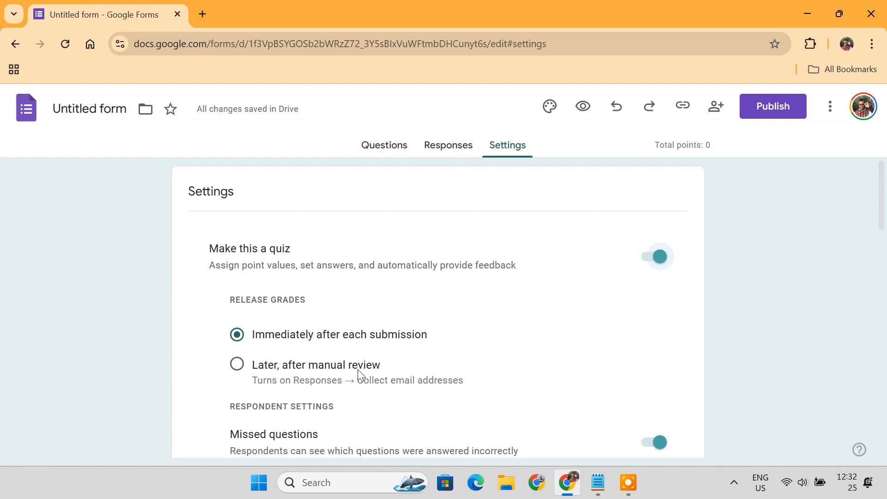
pyautogui.scroll(-3, 546, 377)
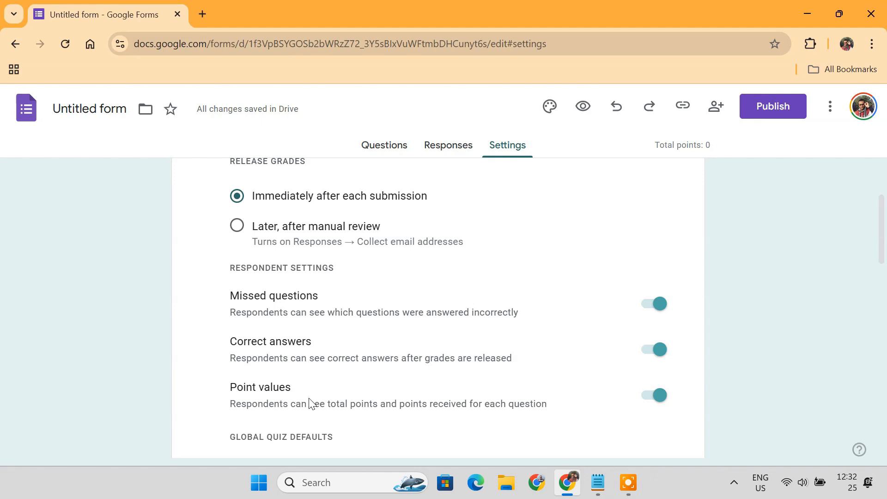
pyautogui.scroll(3, 526, 370)
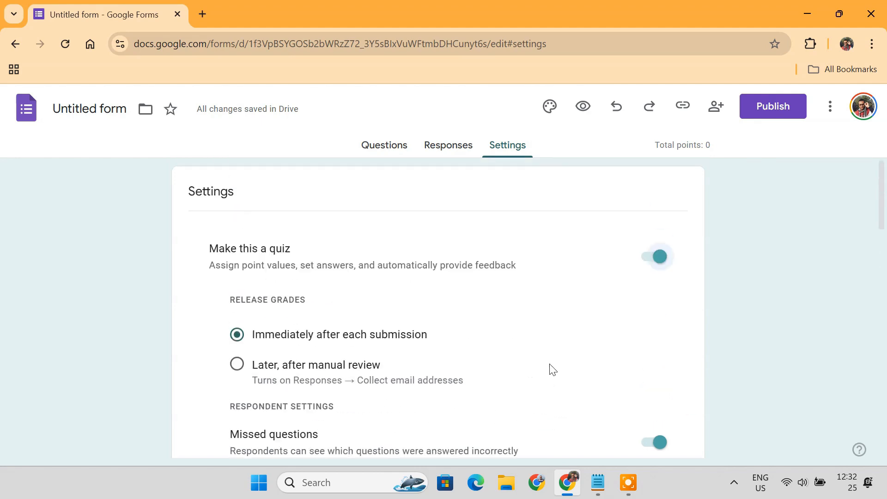
pyautogui.click(660, 267)
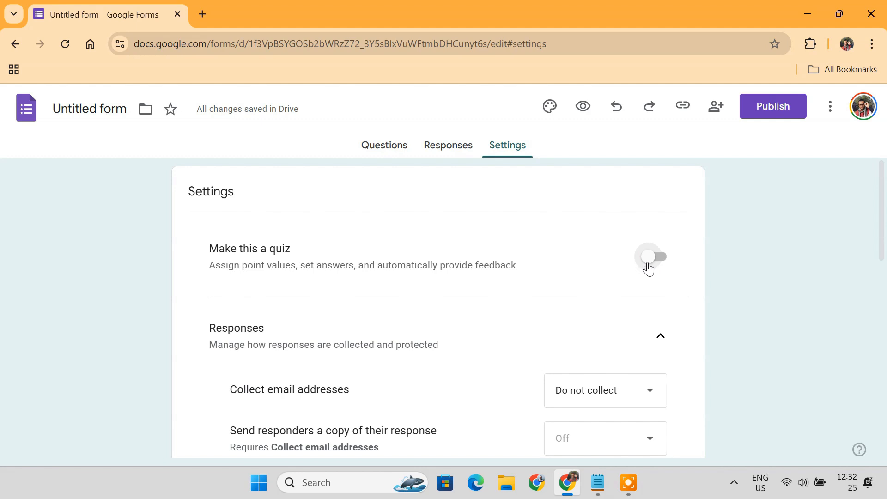
# Examine the Responses and Presentation settings, including email collection, response editing, progress bar, question shuffling and the confirmation message.
pyautogui.click(660, 337)
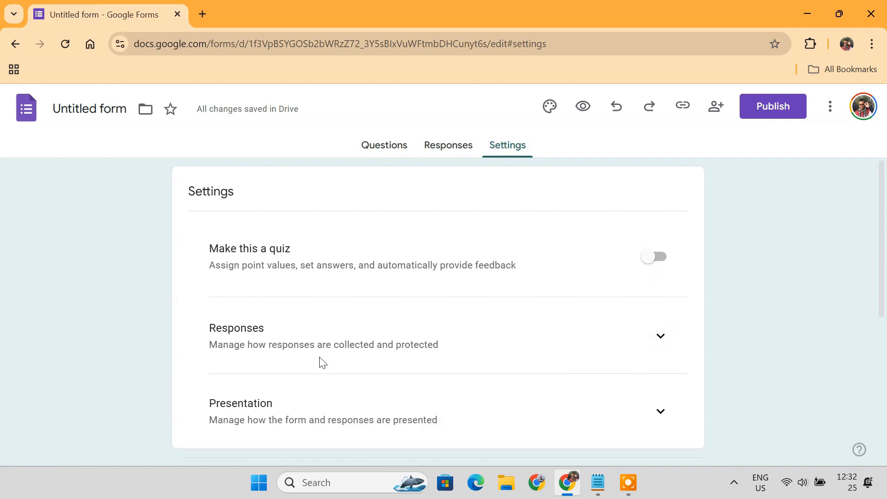
pyautogui.click(661, 337)
pyautogui.scroll(-2, 531, 352)
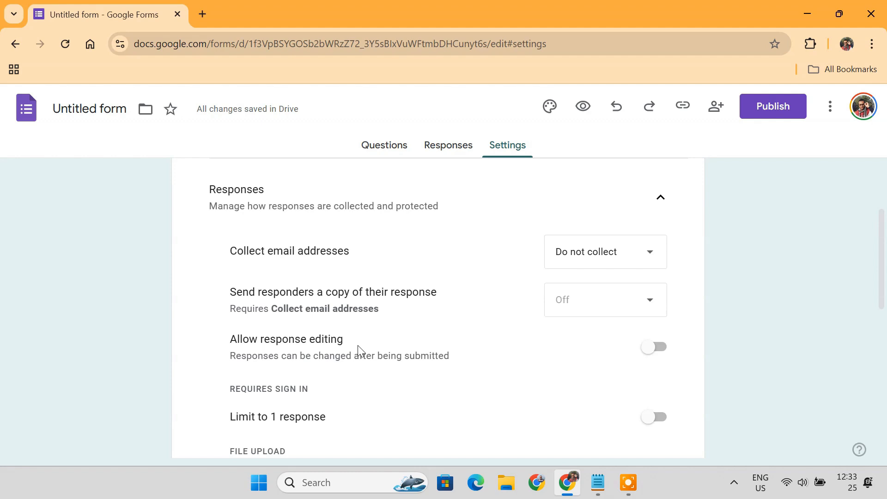
pyautogui.click(661, 202)
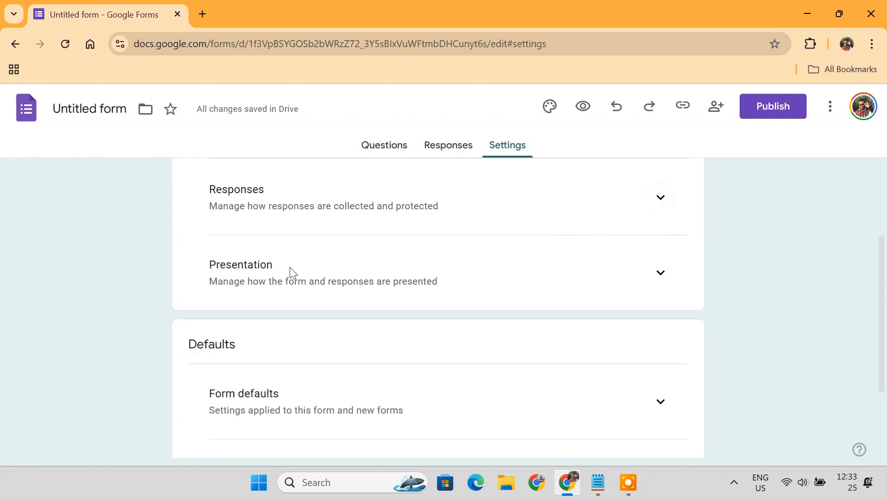
pyautogui.click(660, 273)
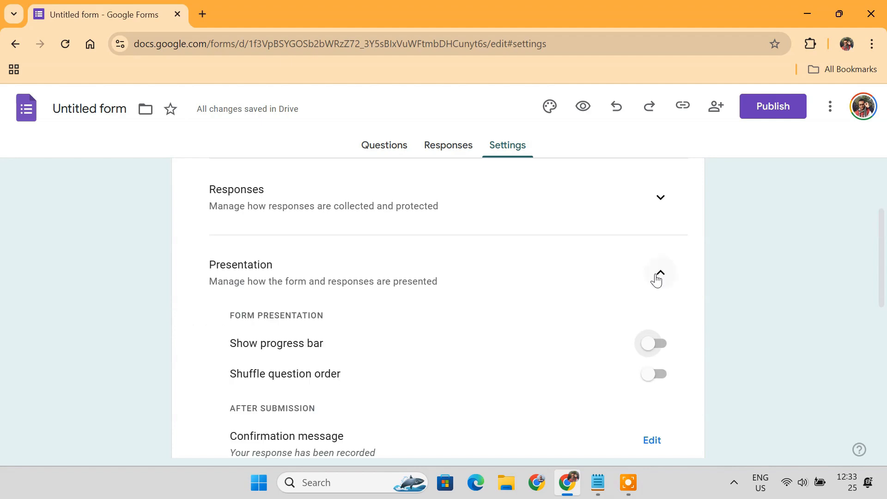
pyautogui.scroll(-2, 548, 333)
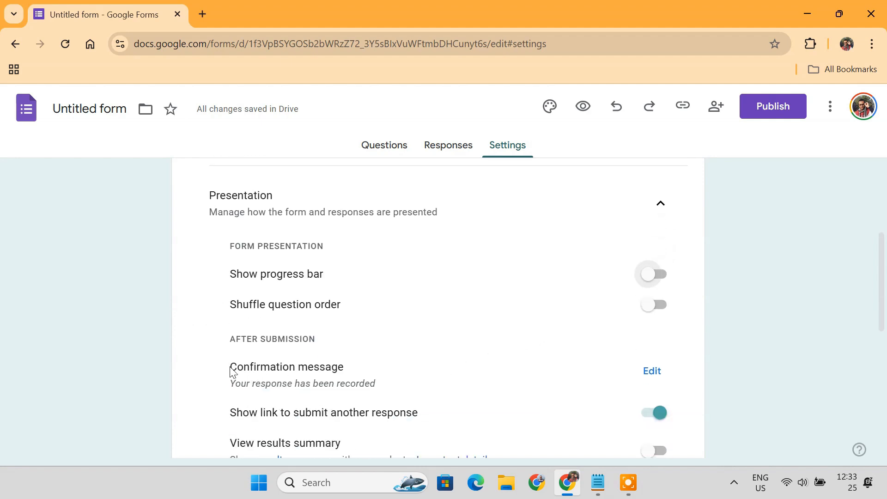
pyautogui.moveTo(231, 367); pyautogui.dragTo(348, 370)
pyautogui.click(369, 372)
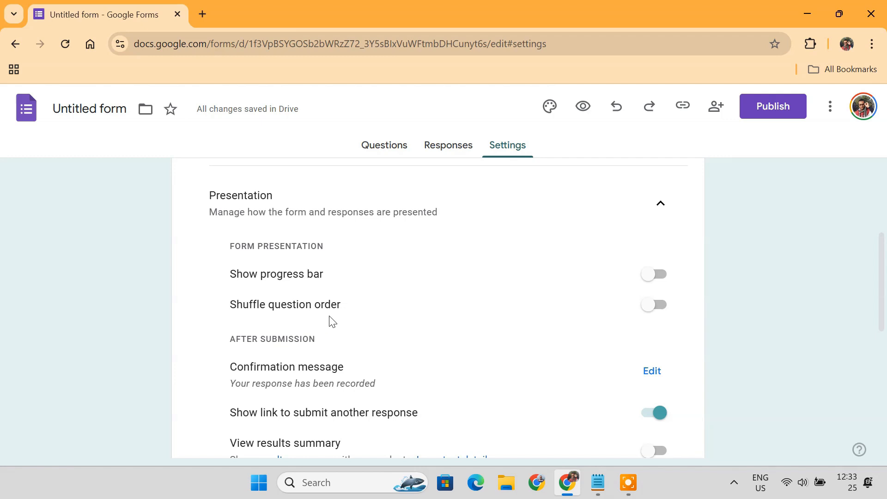
pyautogui.click(660, 204)
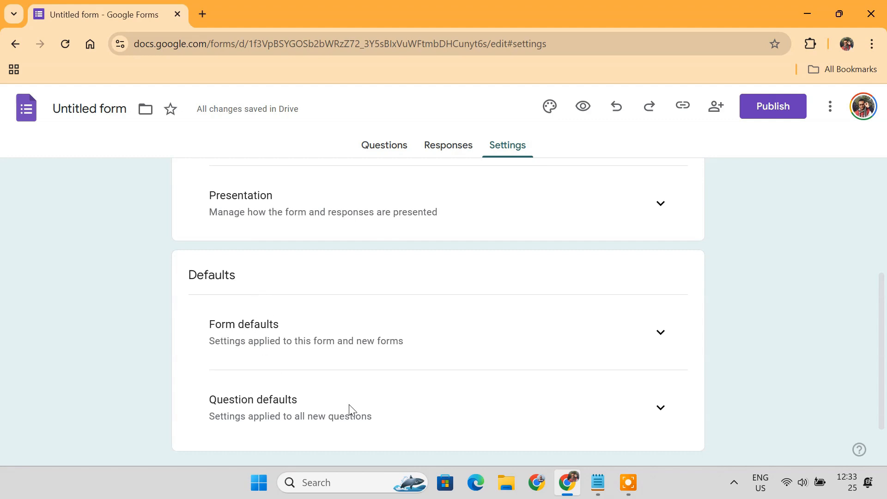
# Return to the form's questions and open the respondent preview of the form.
pyautogui.click(395, 156)
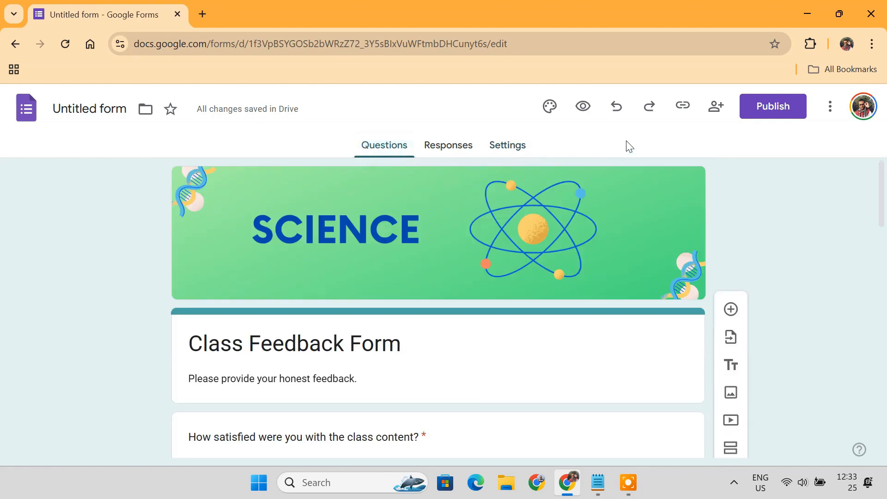
pyautogui.click(583, 107)
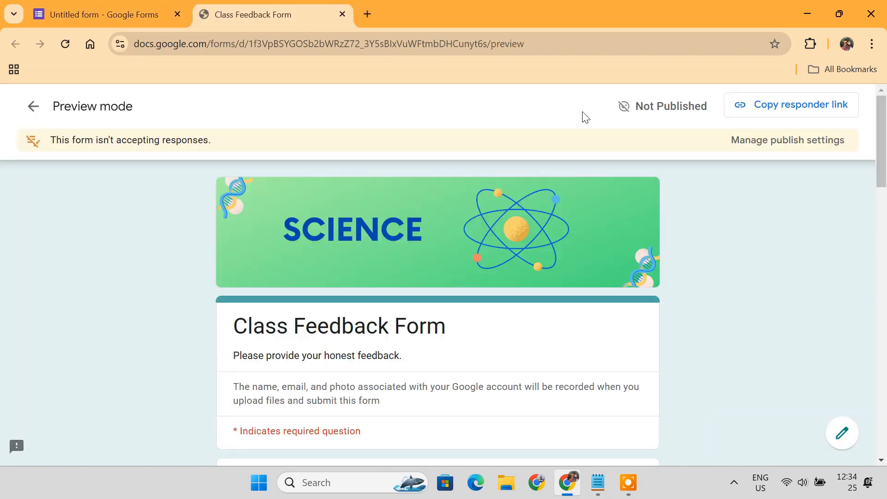
# Review the whole Class Feedback Form in preview mode, from the header to the thank-you image, and close the preview.
pyautogui.scroll(-6, 682, 344)
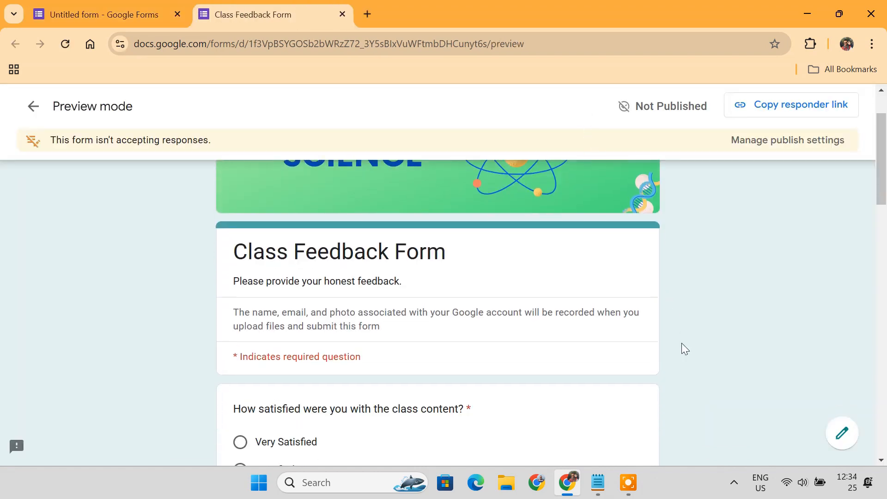
pyautogui.scroll(-5, 681, 344)
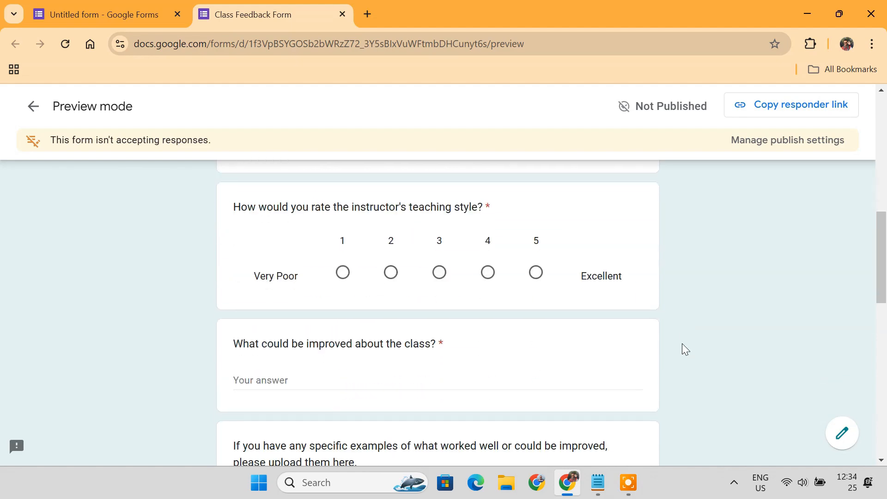
pyautogui.scroll(-5, 682, 344)
pyautogui.scroll(-8, 682, 343)
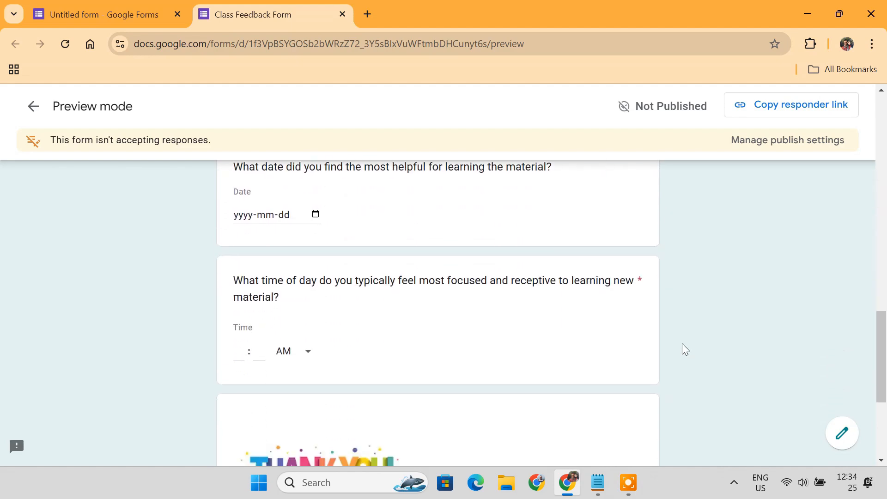
pyautogui.scroll(12, 681, 344)
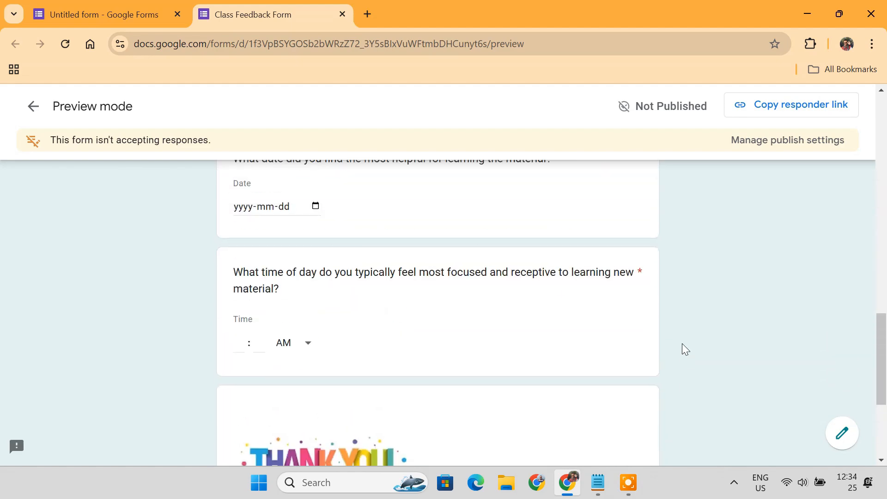
pyautogui.scroll(8, 681, 342)
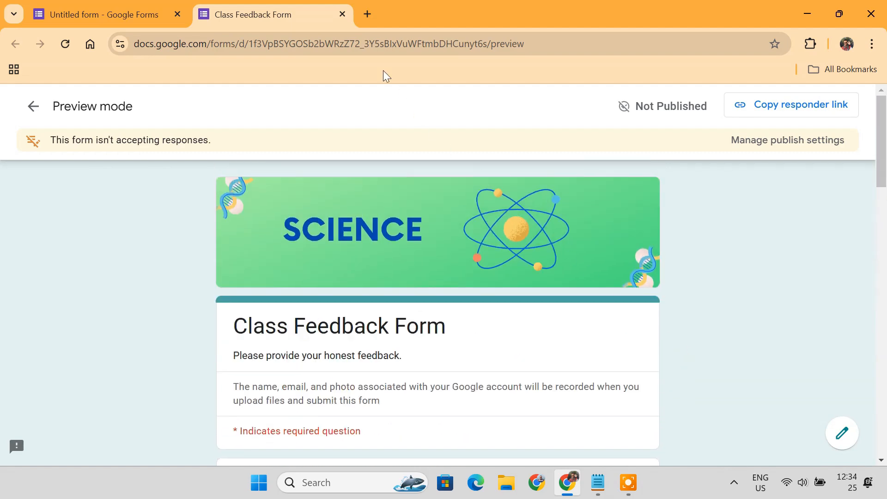
pyautogui.click(342, 15)
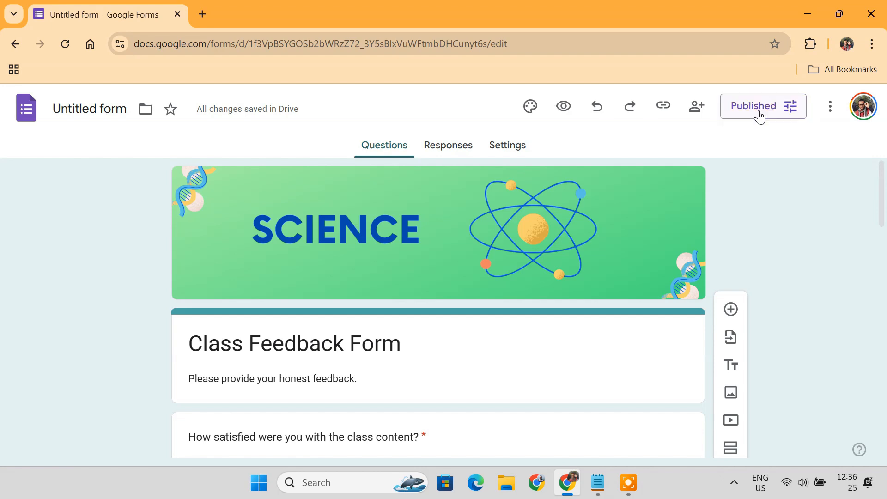
# Copy the shortened responder link from the published options and save those options.
pyautogui.click(759, 110)
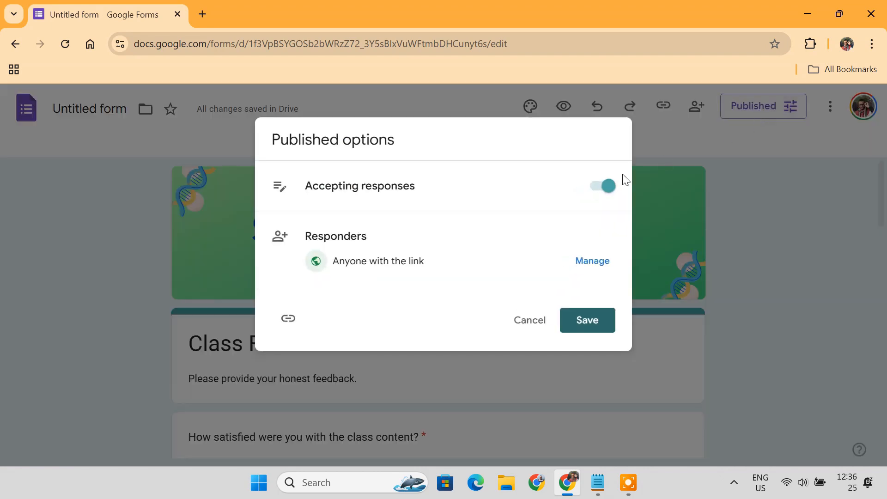
pyautogui.click(288, 319)
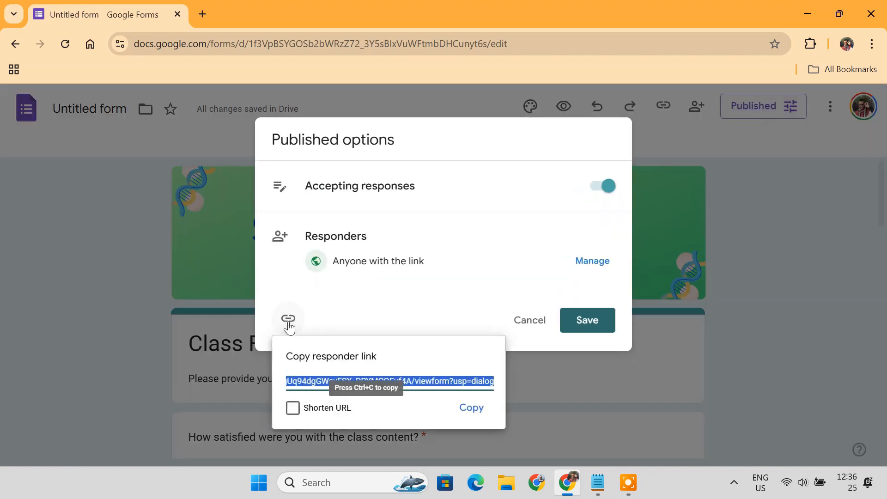
pyautogui.click(293, 408)
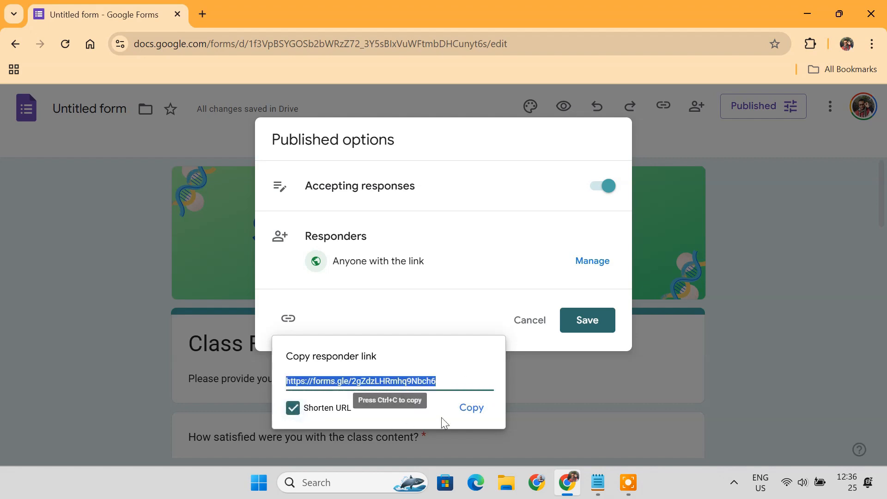
pyautogui.click(470, 410)
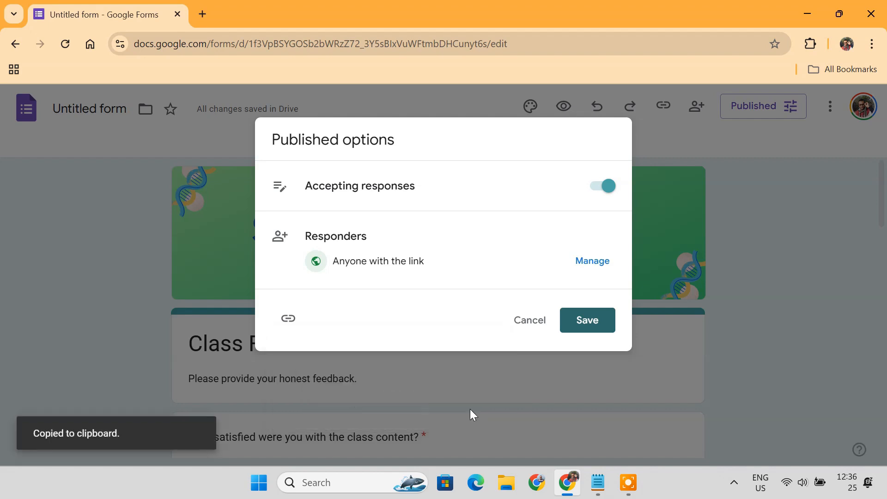
pyautogui.click(594, 327)
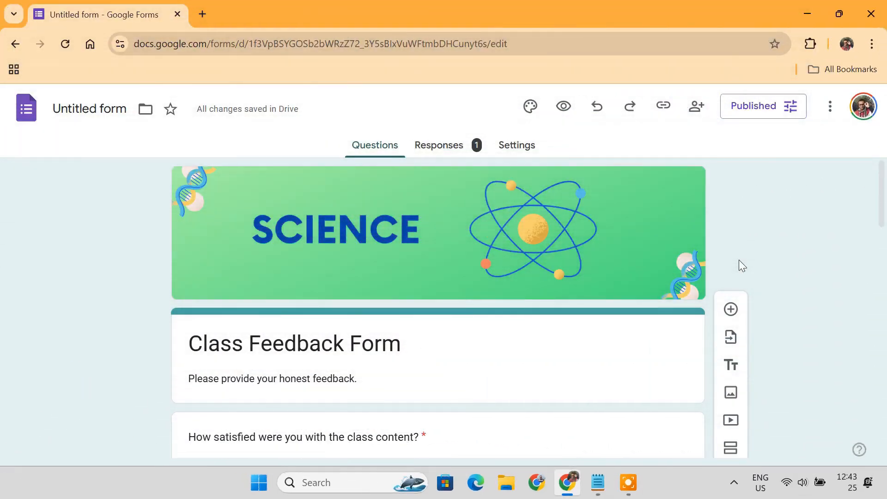
# Examine the summary of the form's responses for every question, from class content satisfaction to the preferred time of day.
pyautogui.click(445, 153)
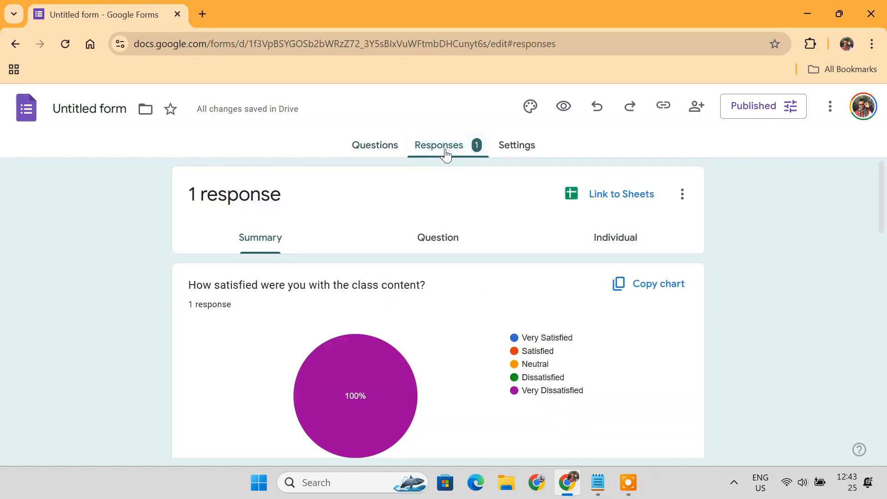
pyautogui.scroll(-4, 633, 326)
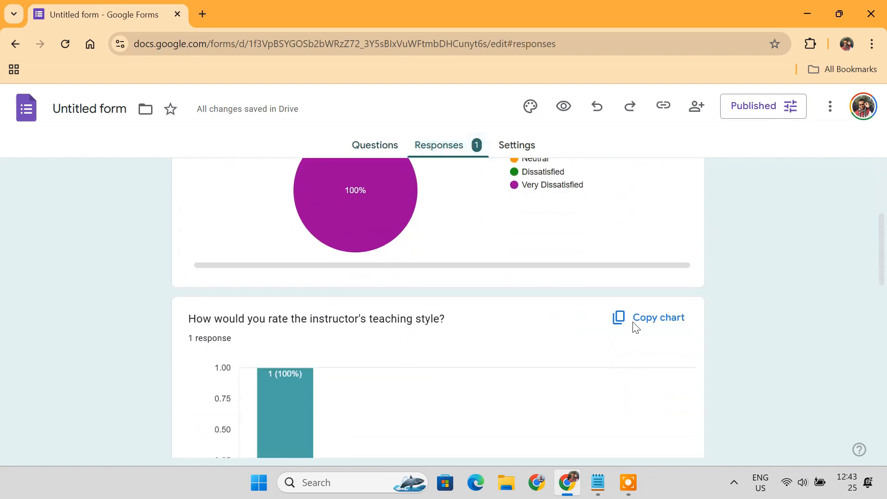
pyautogui.scroll(-8, 633, 326)
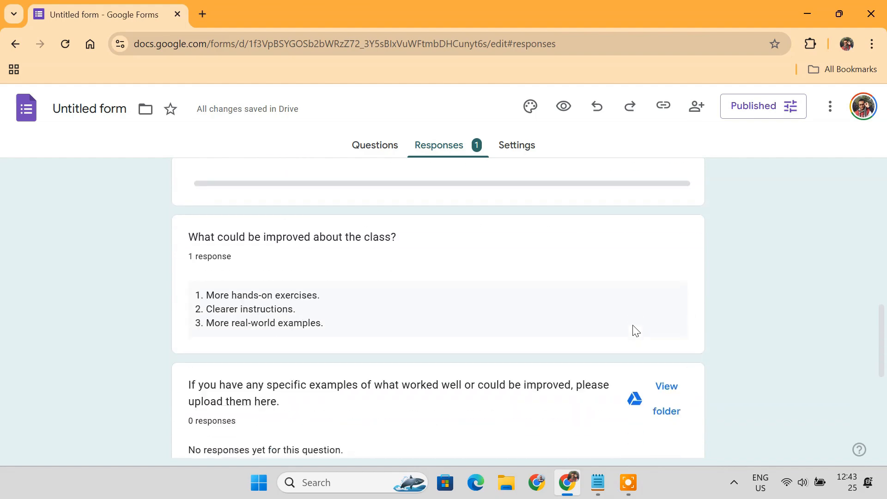
pyautogui.scroll(-6, 633, 328)
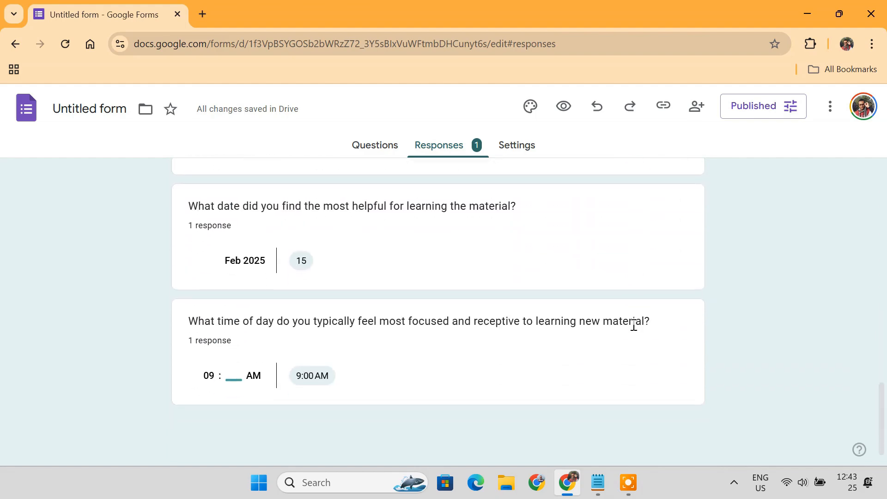
pyautogui.scroll(5, 634, 325)
pyautogui.scroll(10, 634, 325)
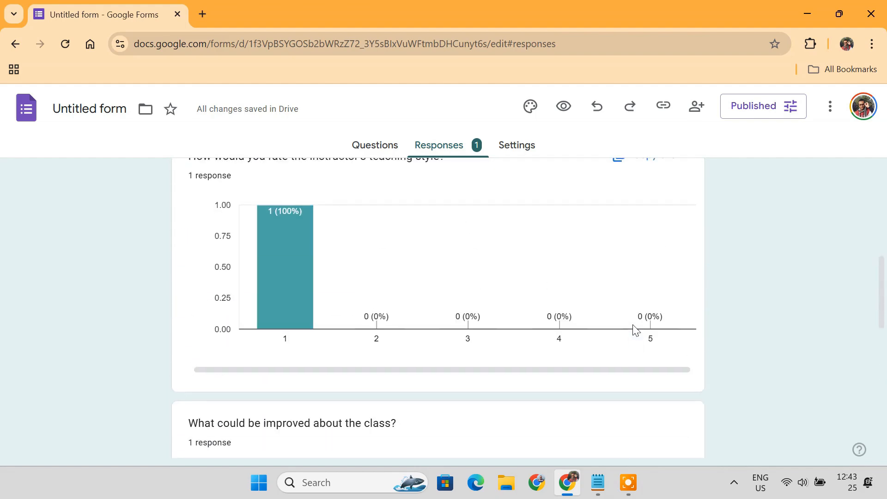
pyautogui.scroll(4, 636, 329)
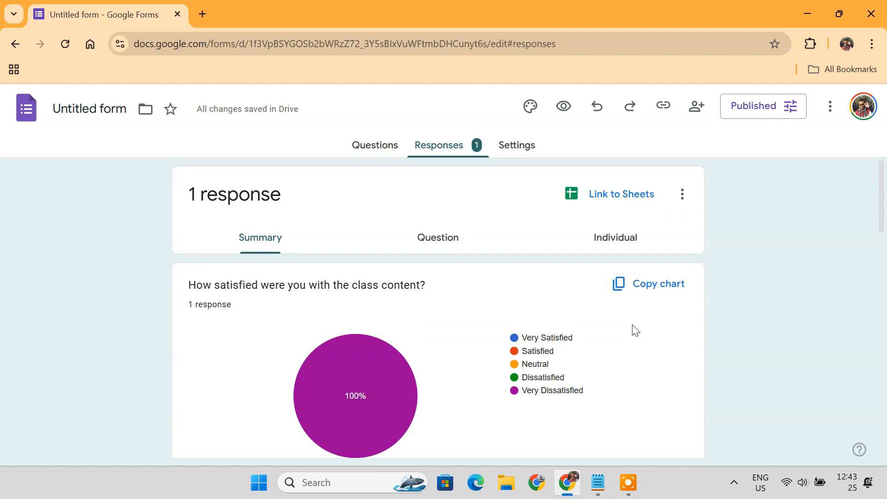